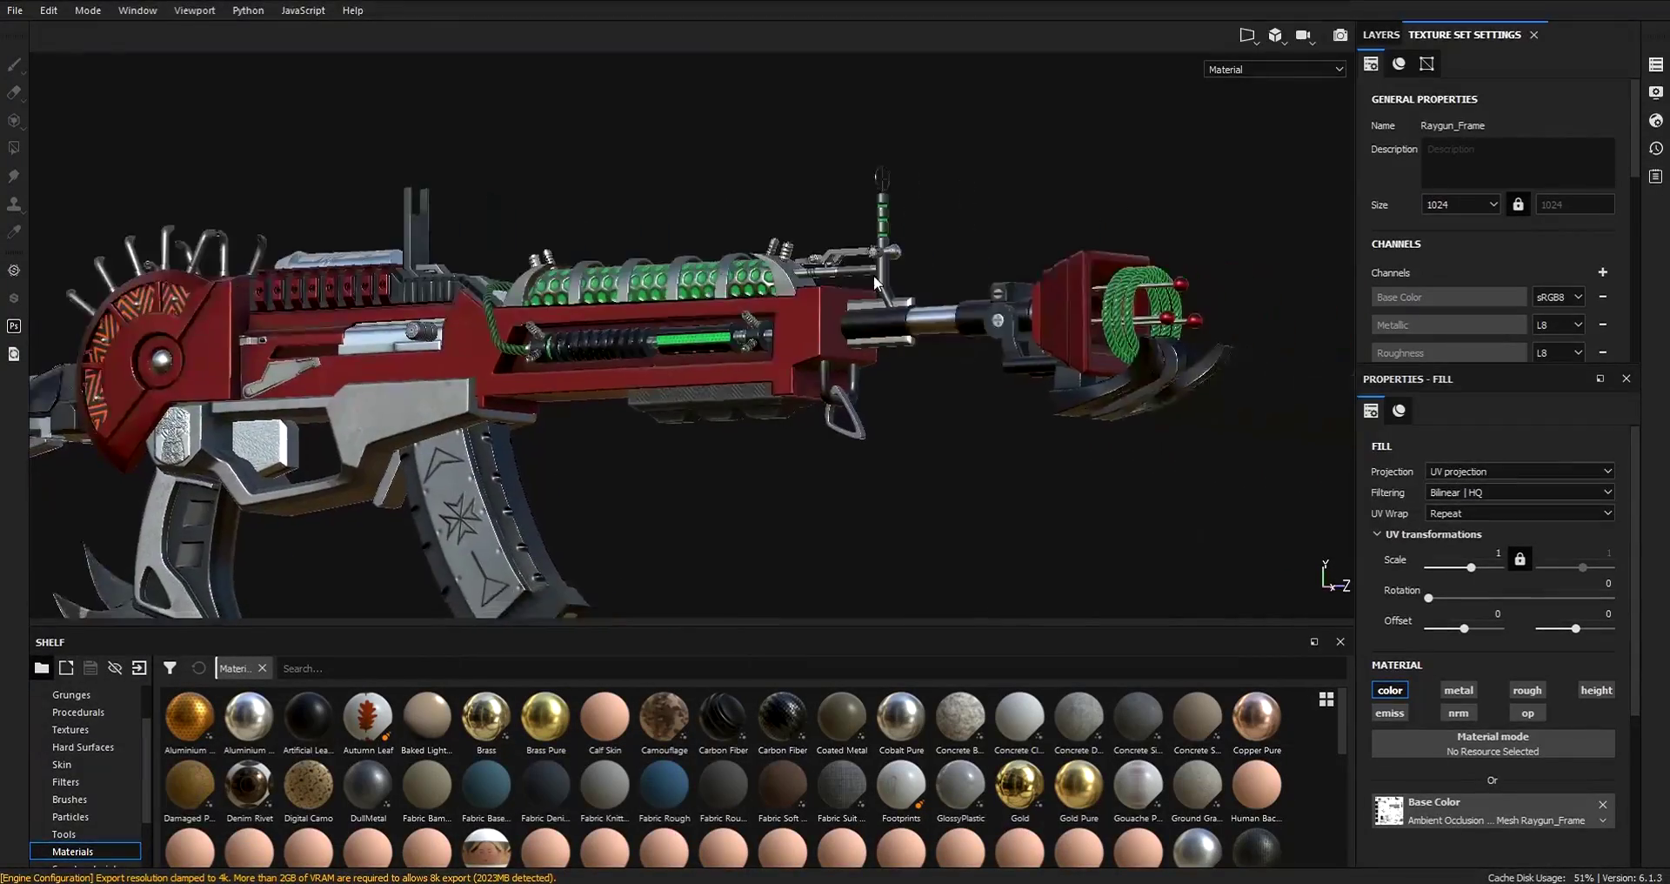
# Open the texture export settings and set the Raygun_Frame texture set's output template to KeyShot 9+
pyautogui.keyDown('alt'); pyautogui.moveTo(1010, 290); pyautogui.dragTo(898, 388); pyautogui.keyUp('alt')
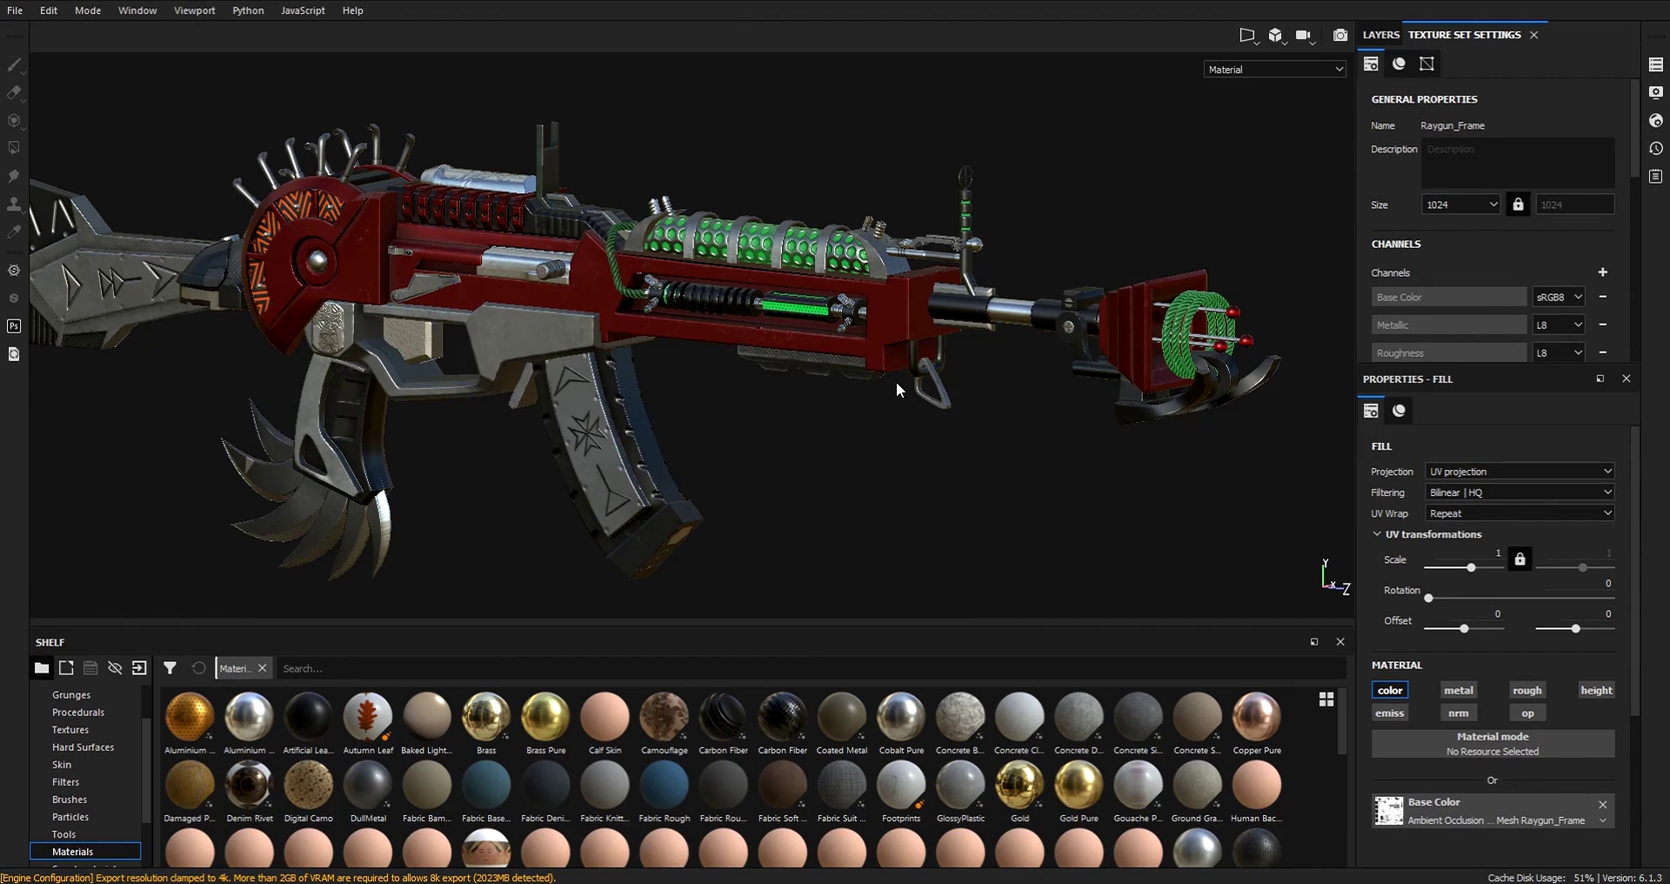
pyautogui.keyDown('alt'); pyautogui.moveTo(896, 381); pyautogui.dragTo(784, 405); pyautogui.keyUp('alt')
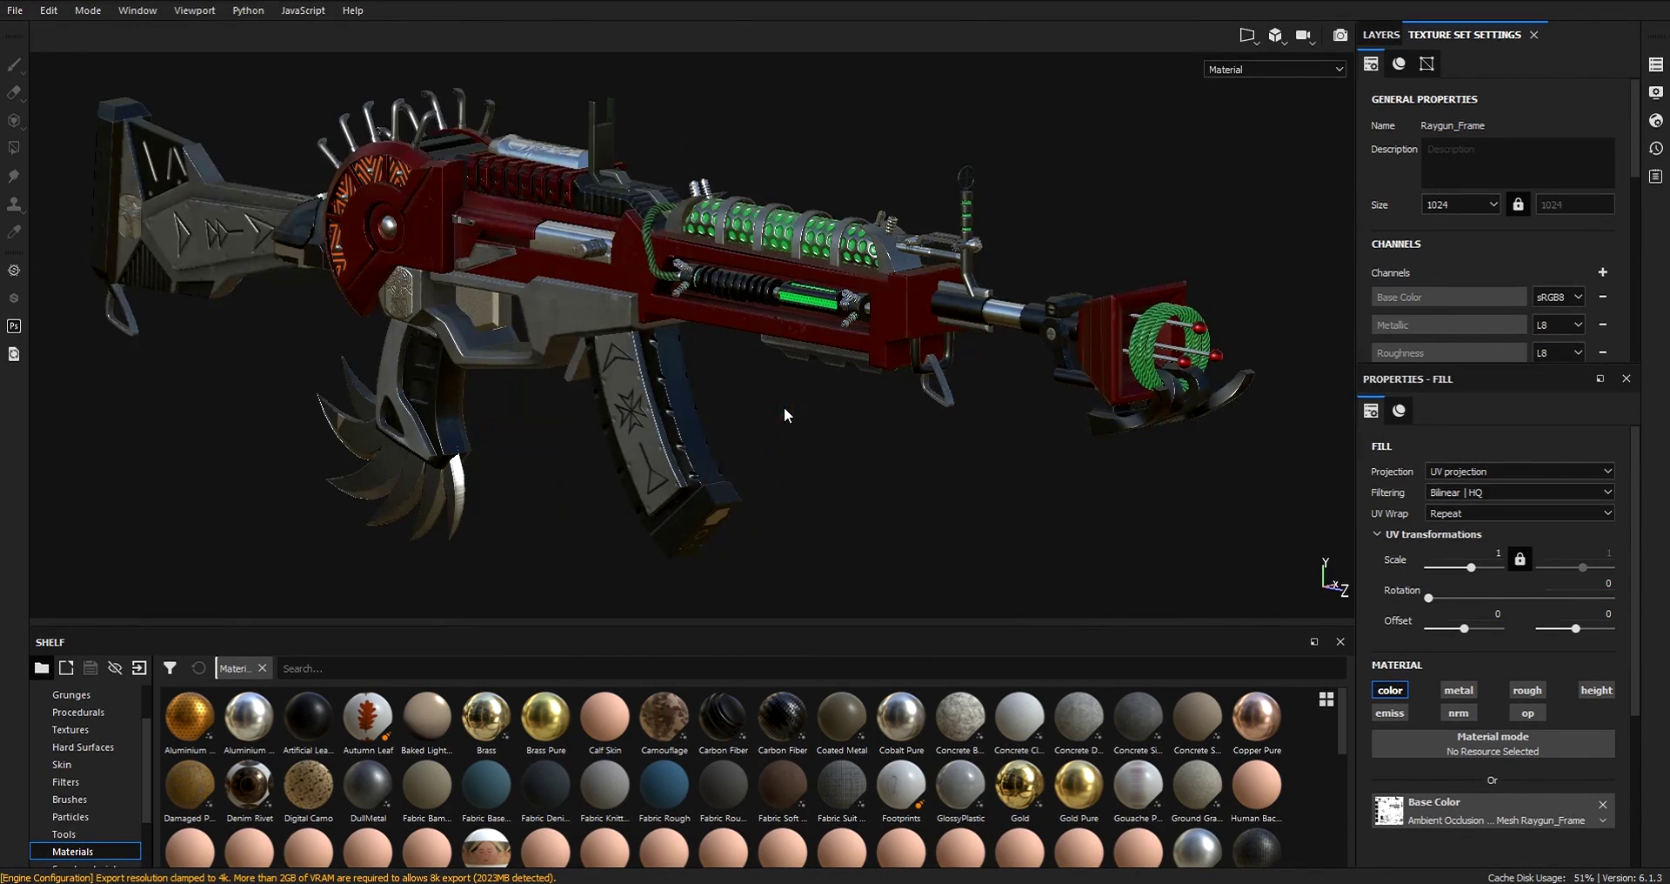
pyautogui.click(17, 10)
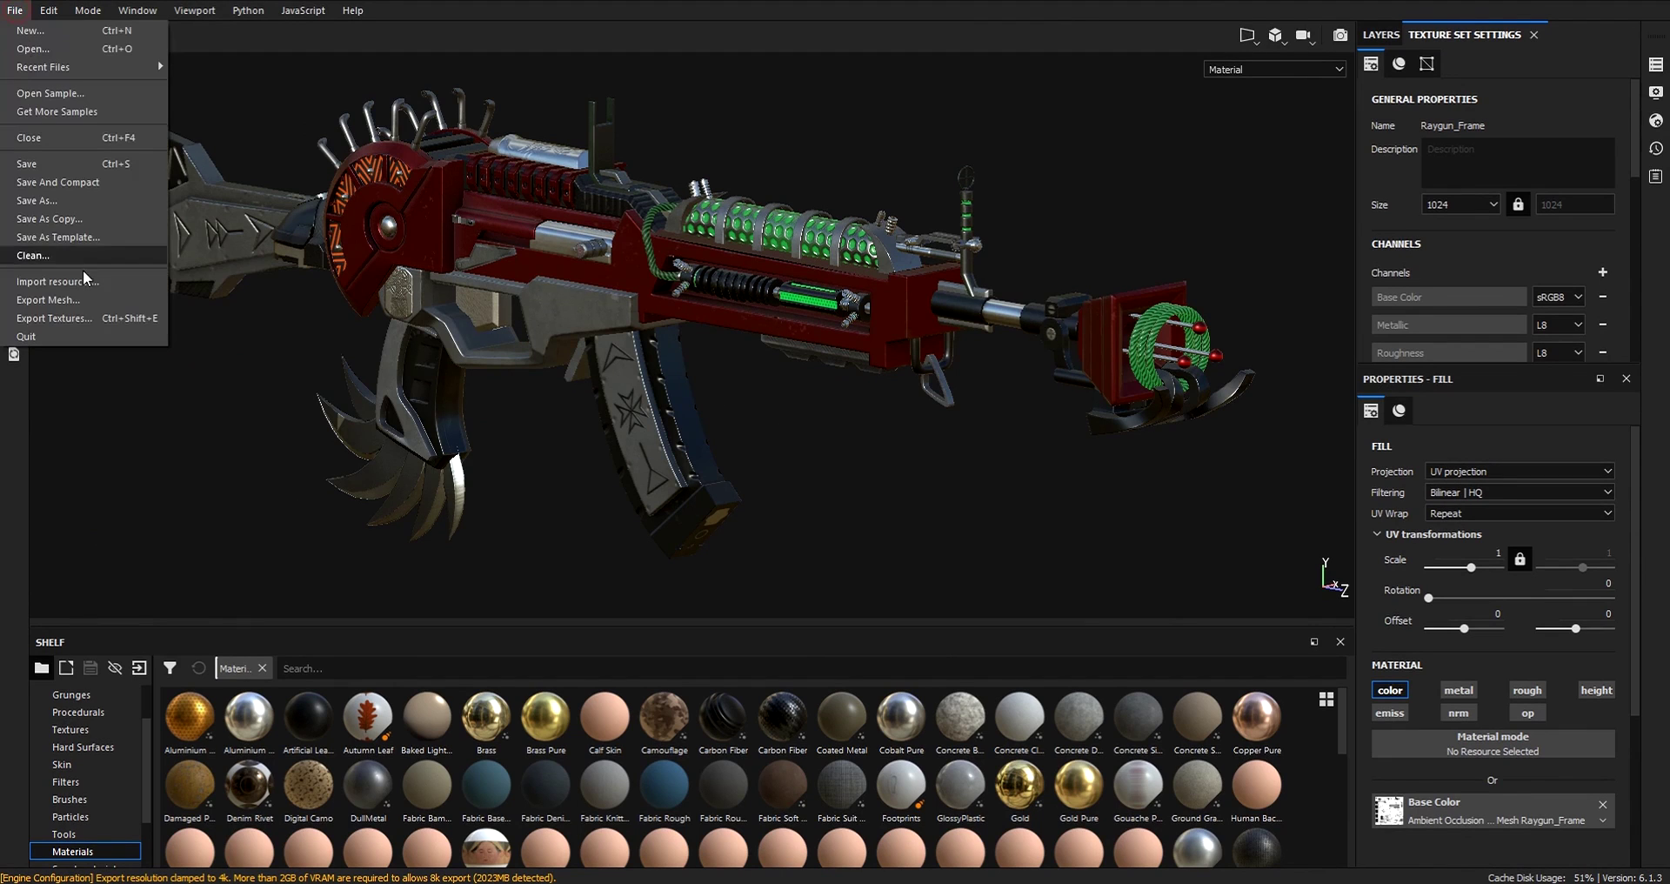
pyautogui.click(76, 316)
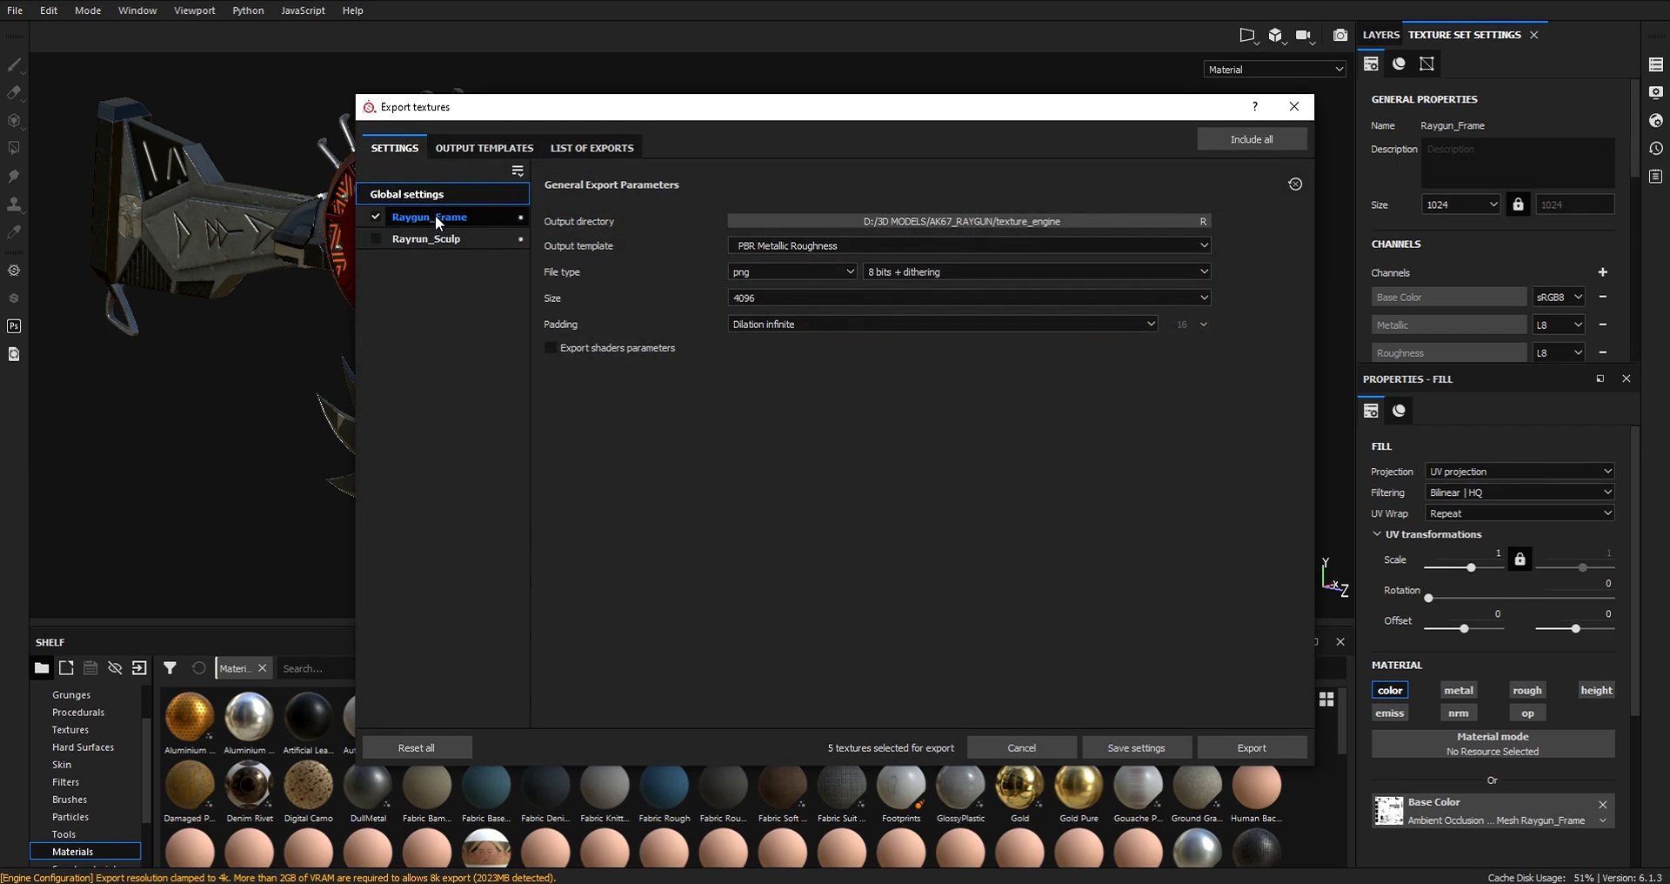
pyautogui.click(409, 215)
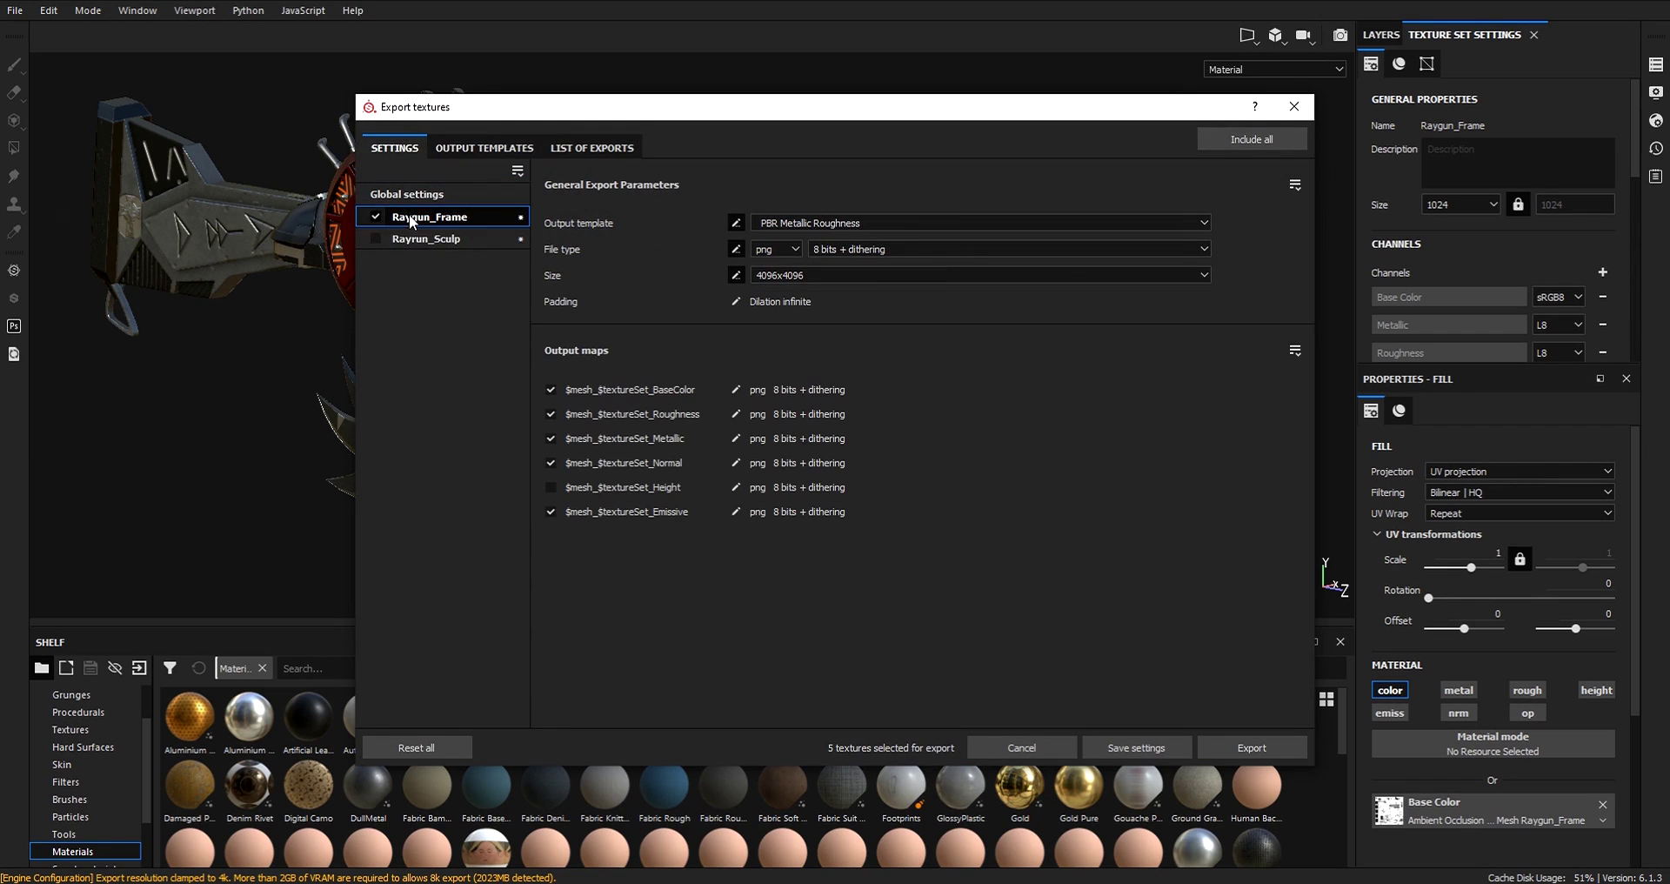
pyautogui.click(810, 224)
pyautogui.click(802, 250)
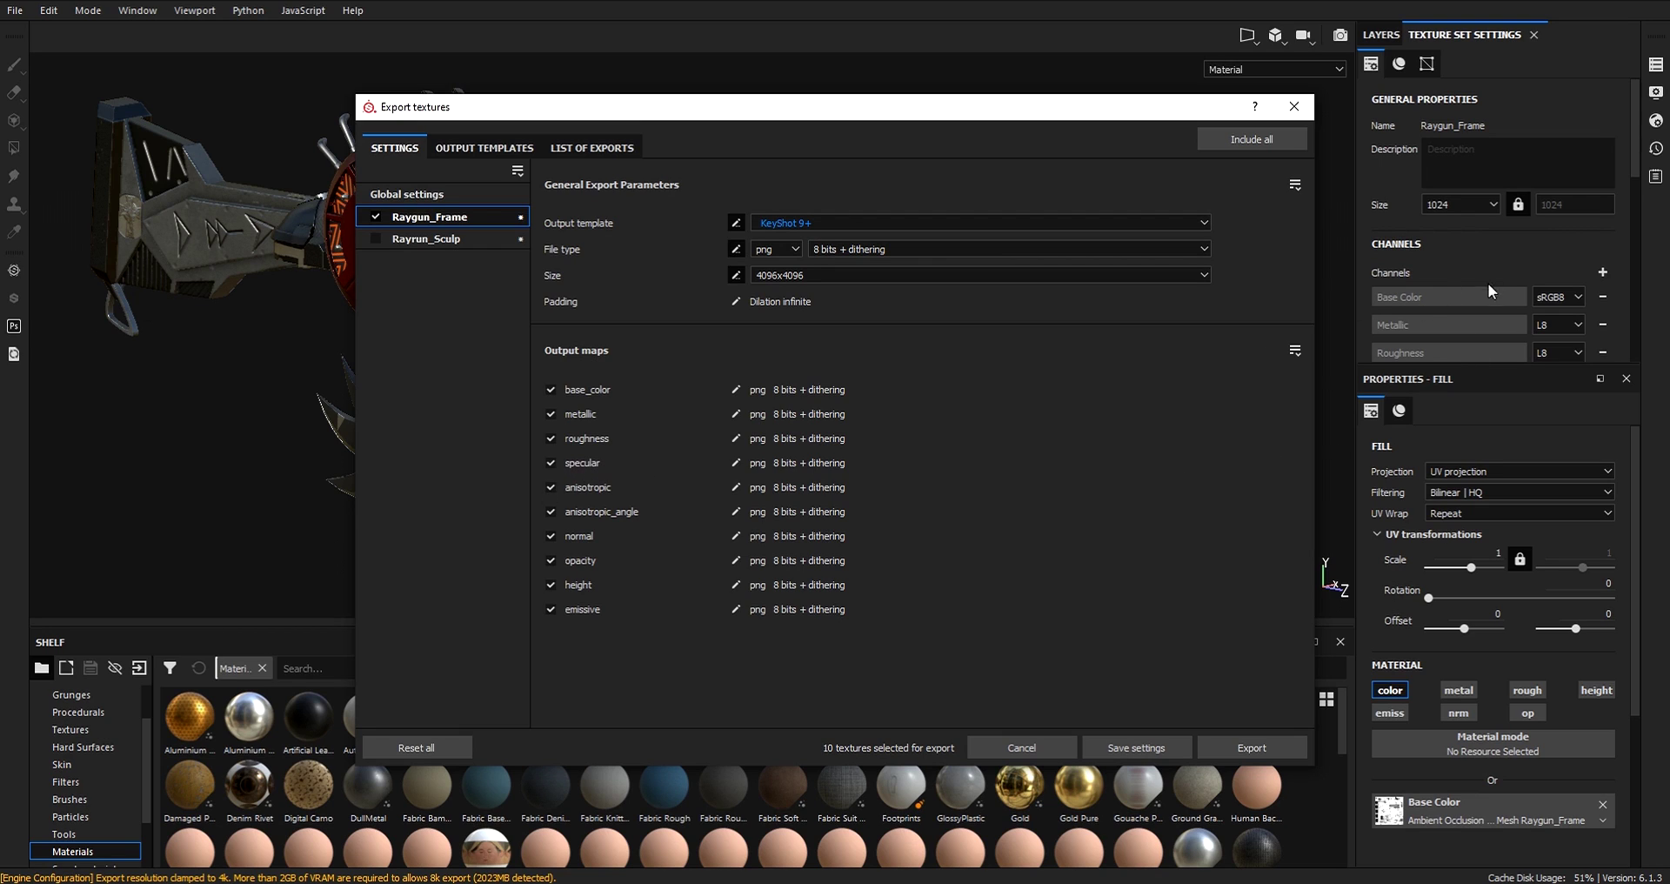
# Exclude the specular, anisotropic, anisotropic_angle and height maps from the Raygun_Frame export
pyautogui.click(551, 462)
pyautogui.moveTo(842, 108); pyautogui.dragTo(789, 558)
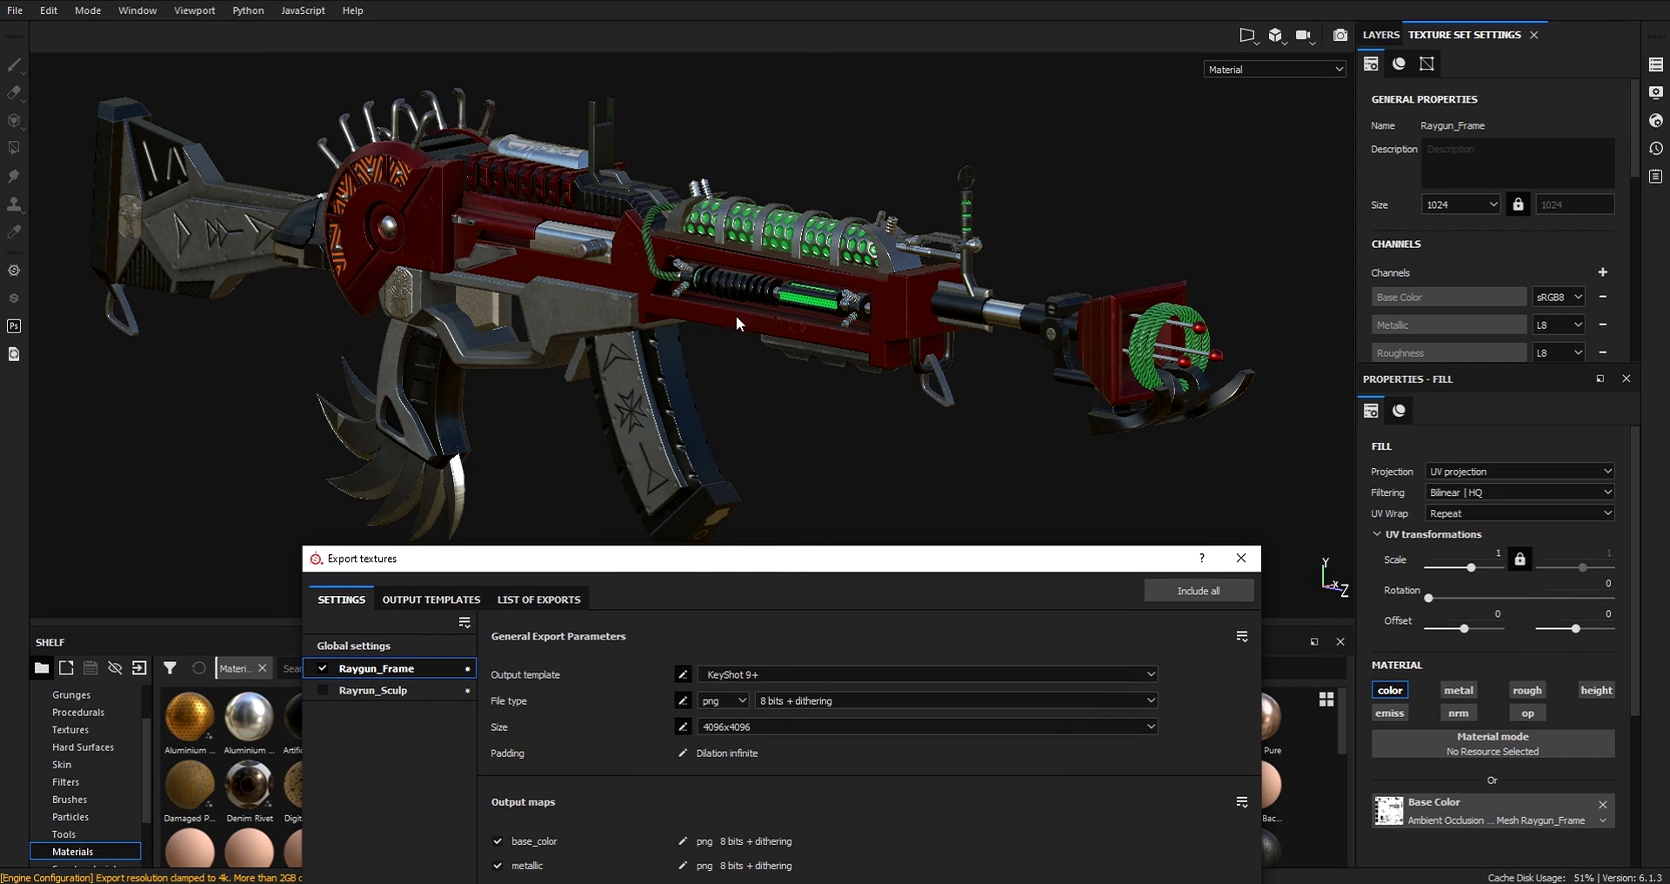
pyautogui.moveTo(720, 567); pyautogui.dragTo(710, 112)
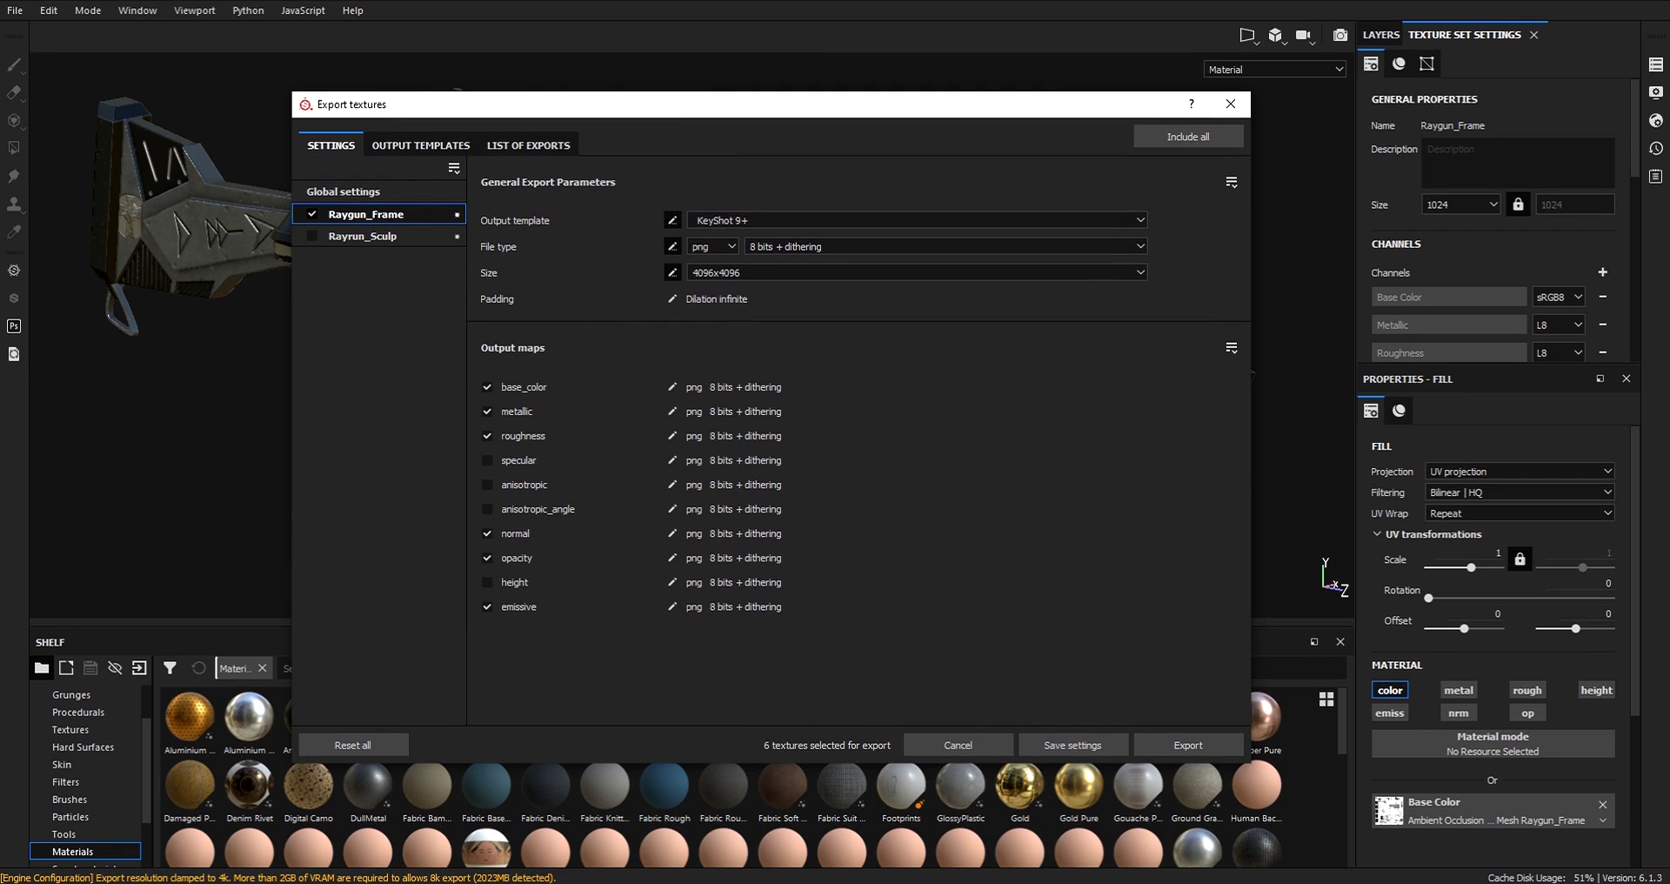
# Switch to KeyShot and import ak67_raygun_engine.FBX as a new model set
pyautogui.moveTo(234, 880)
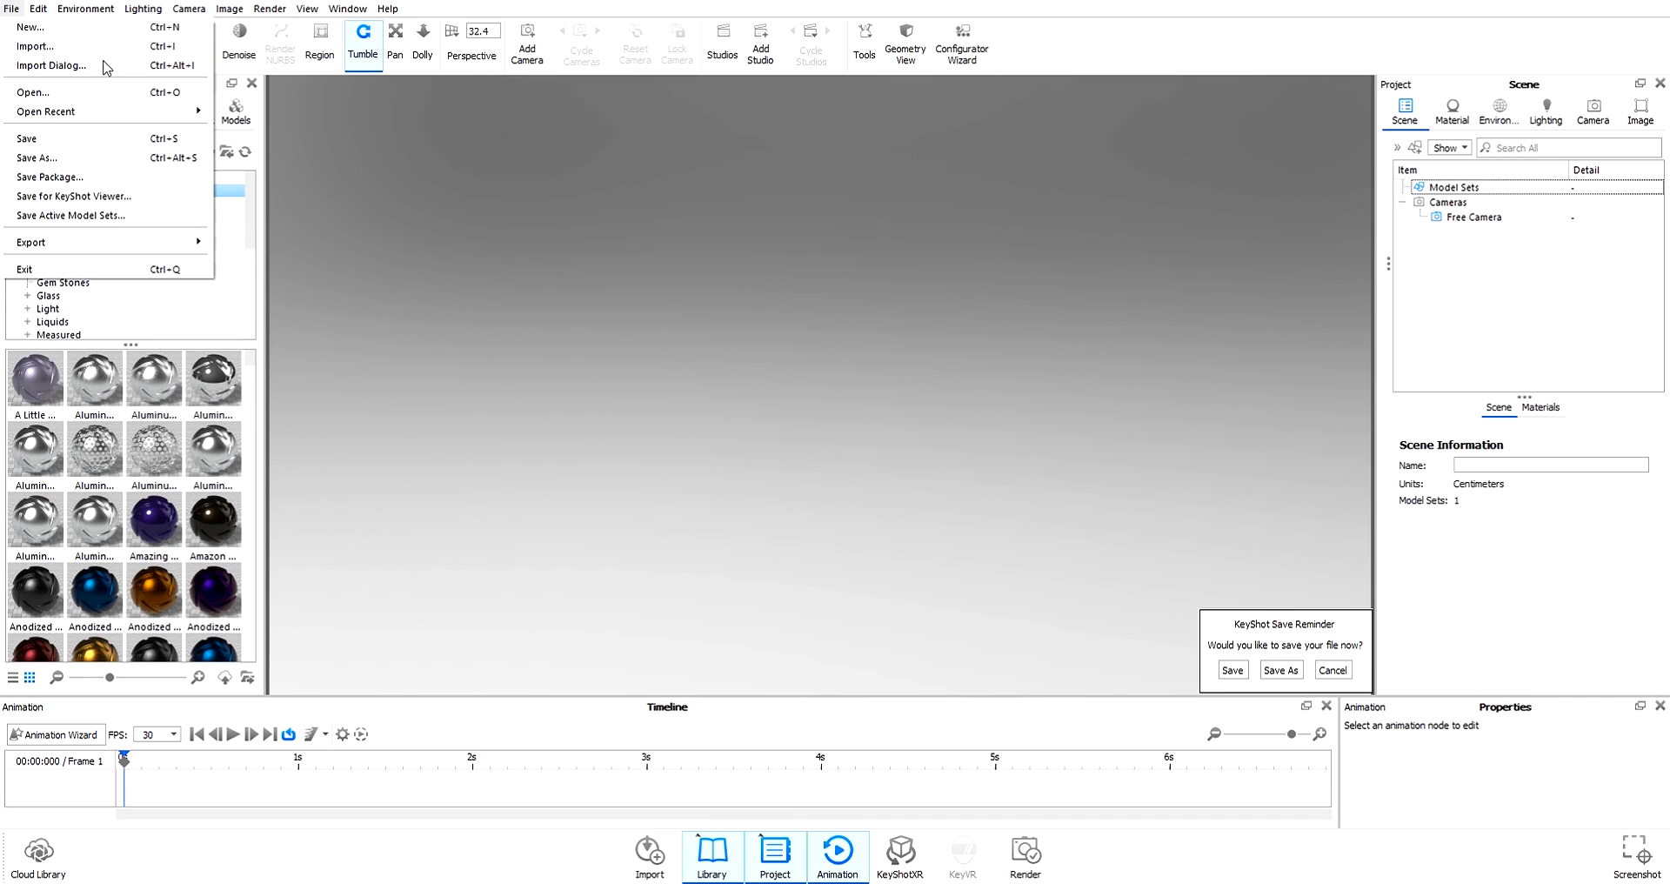
pyautogui.click(78, 46)
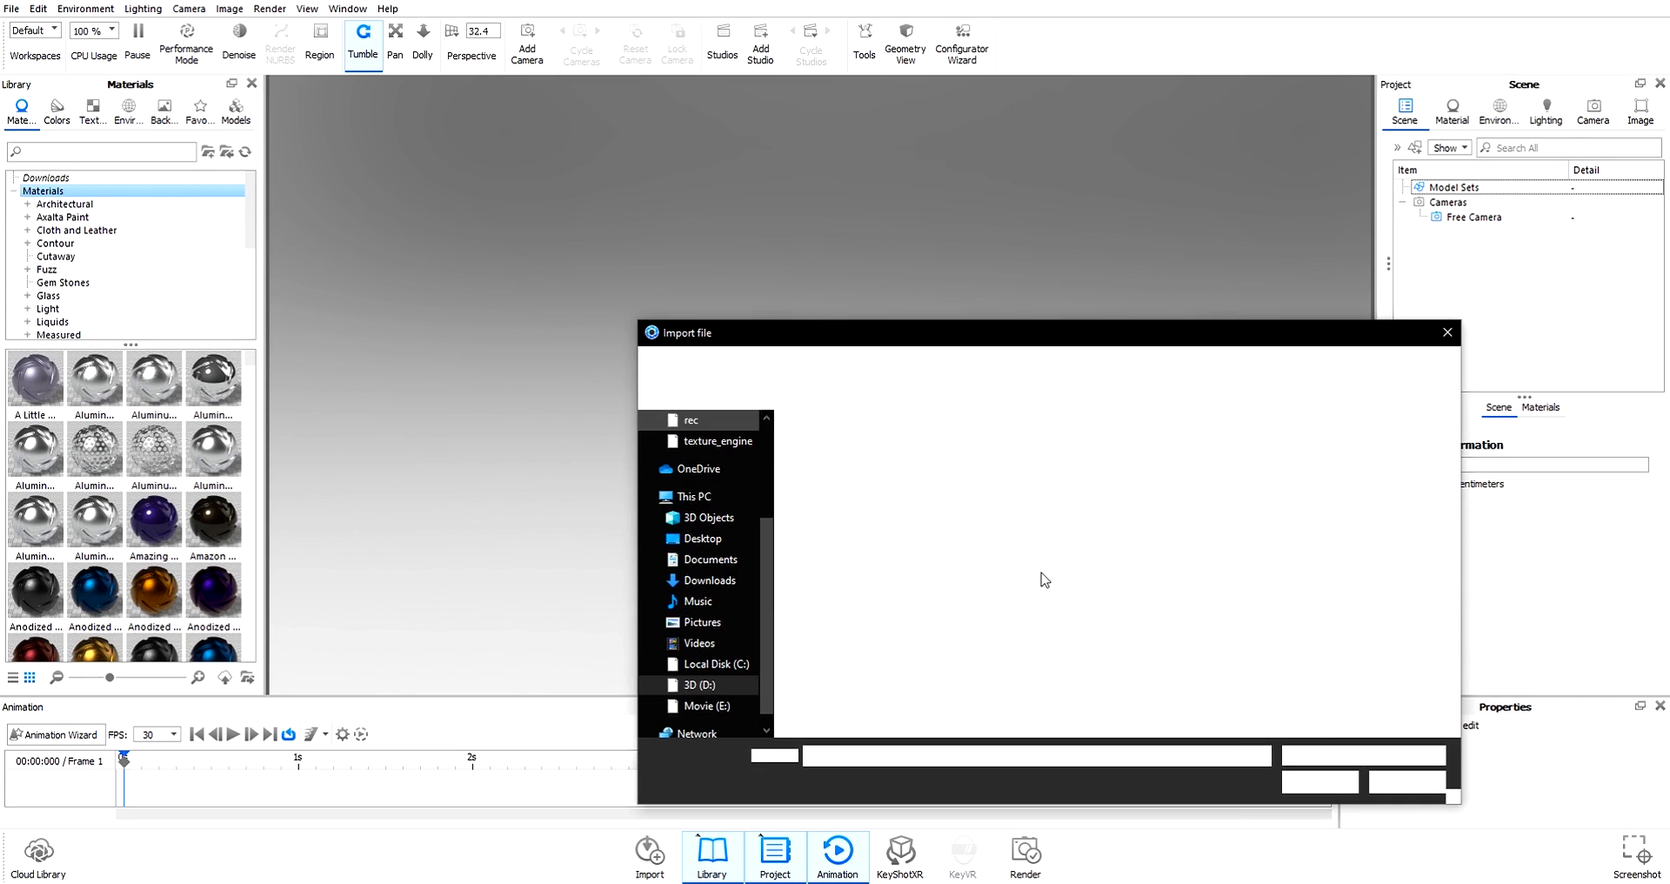
pyautogui.doubleClick(837, 576)
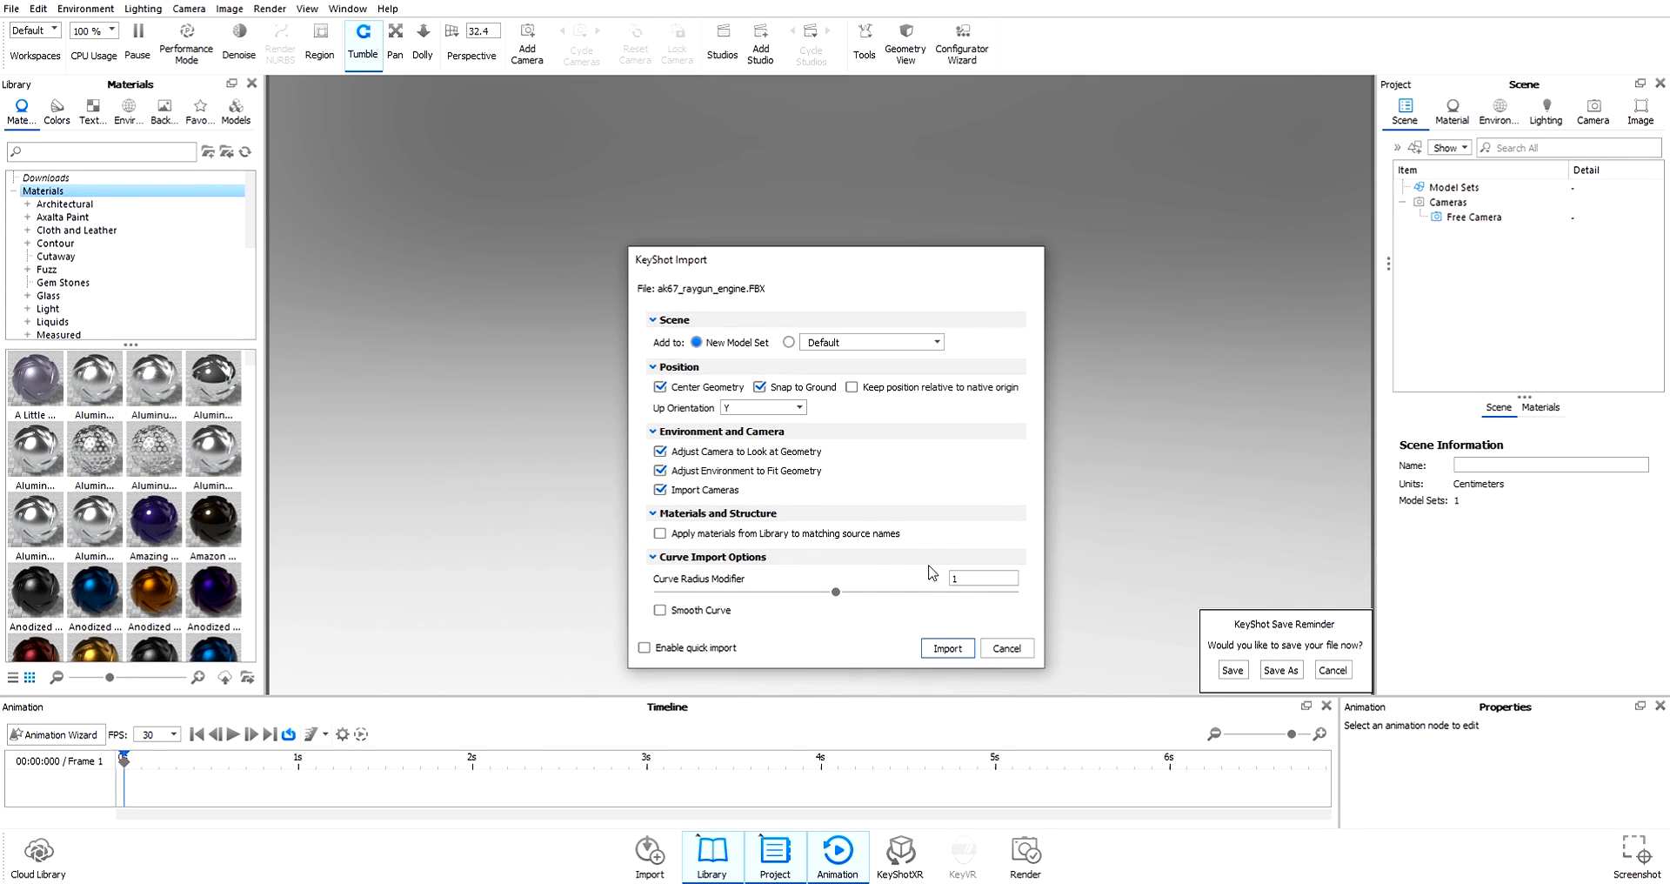
pyautogui.click(954, 648)
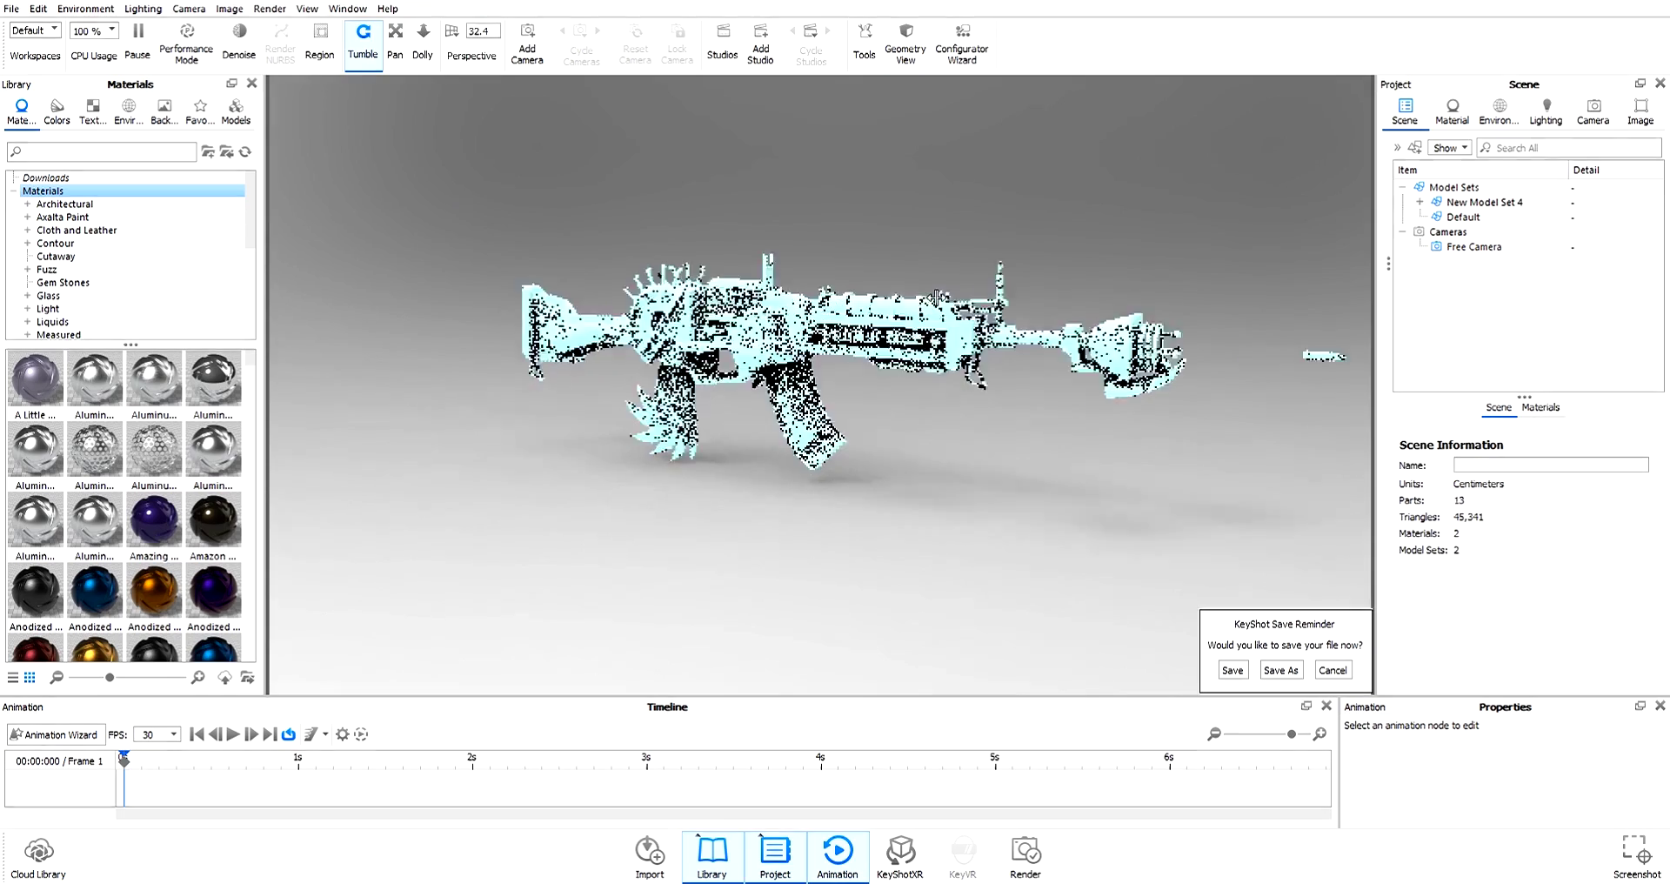
pyautogui.scroll(5, 936, 296)
pyautogui.click(863, 42)
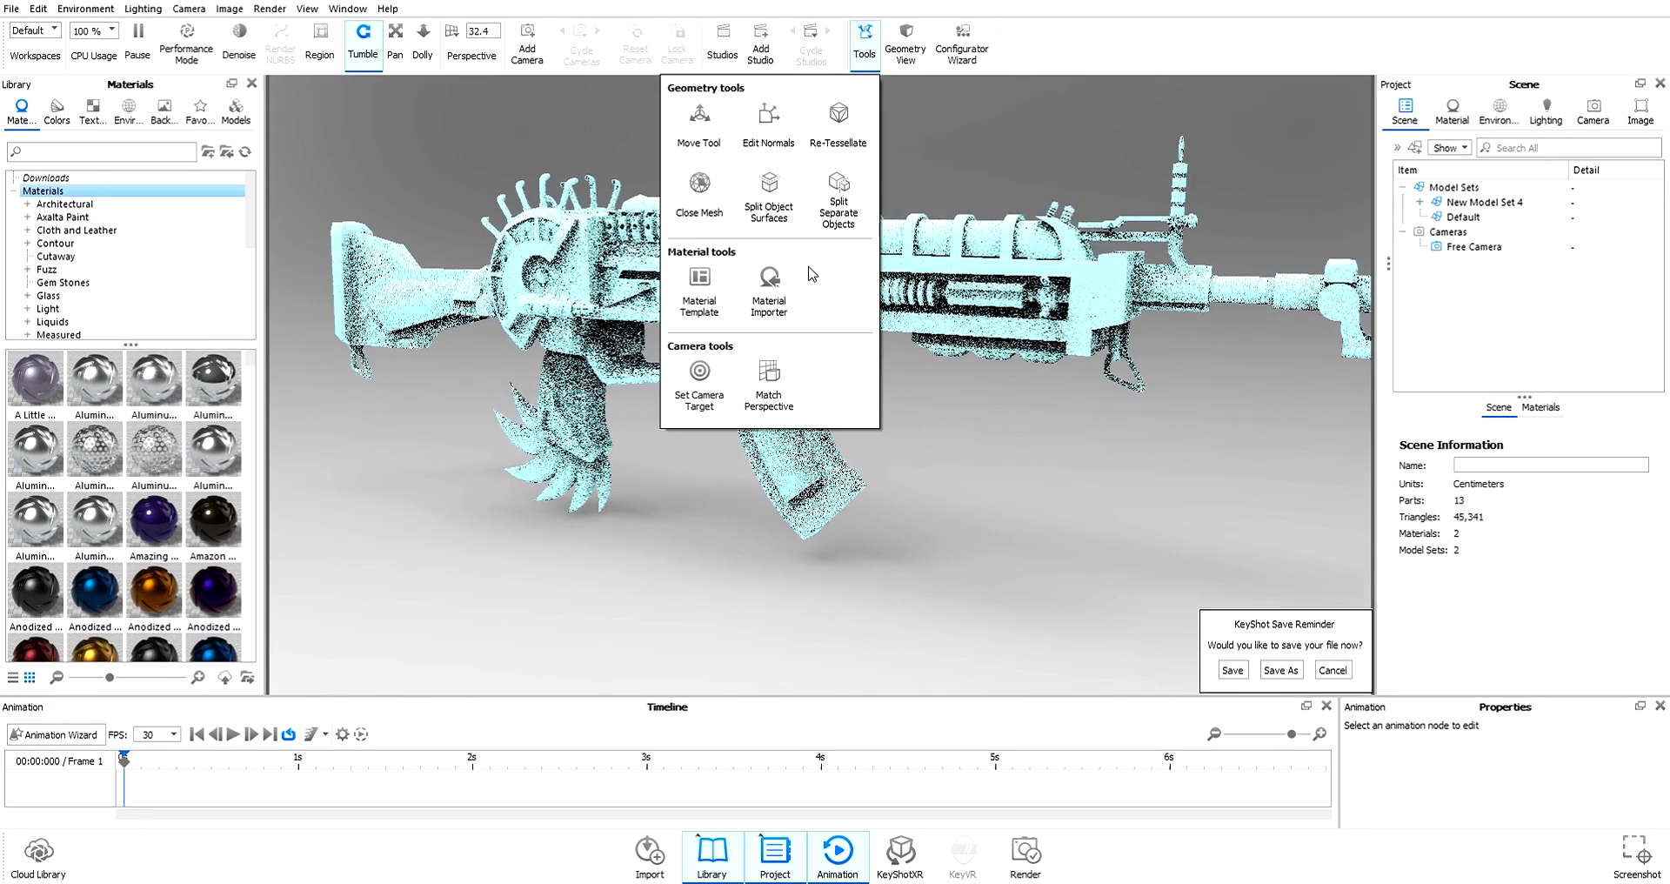
pyautogui.click(769, 277)
pyautogui.click(829, 373)
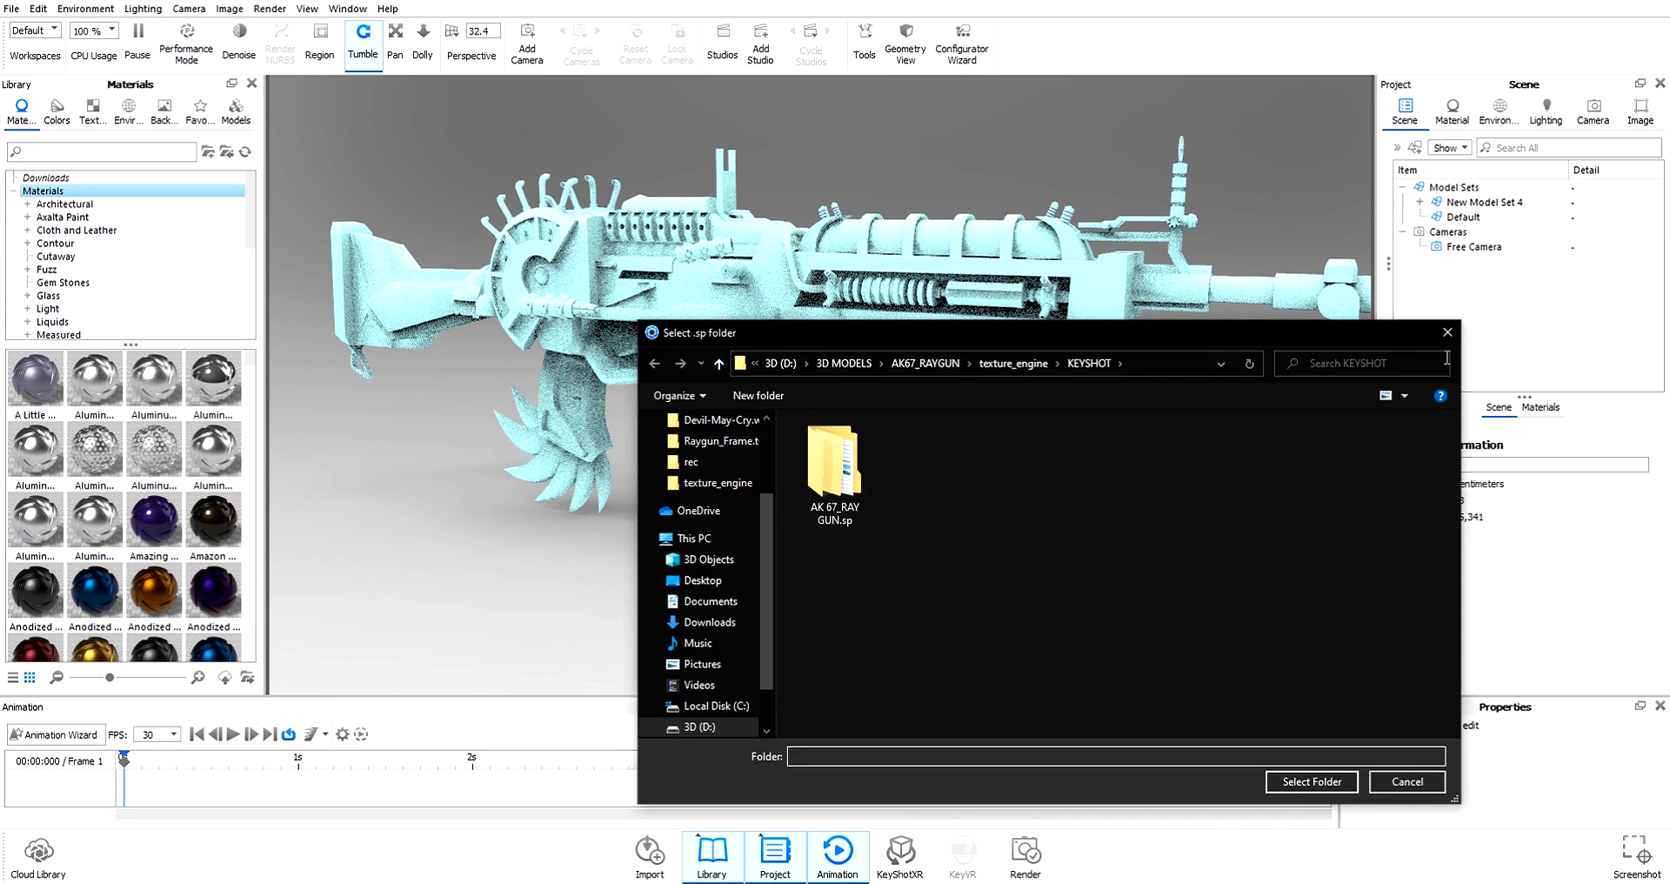
pyautogui.click(1447, 331)
# Load the Substance Painter project folder AK 67_RAY GUN.sp with the Material Importer
pyautogui.click(864, 42)
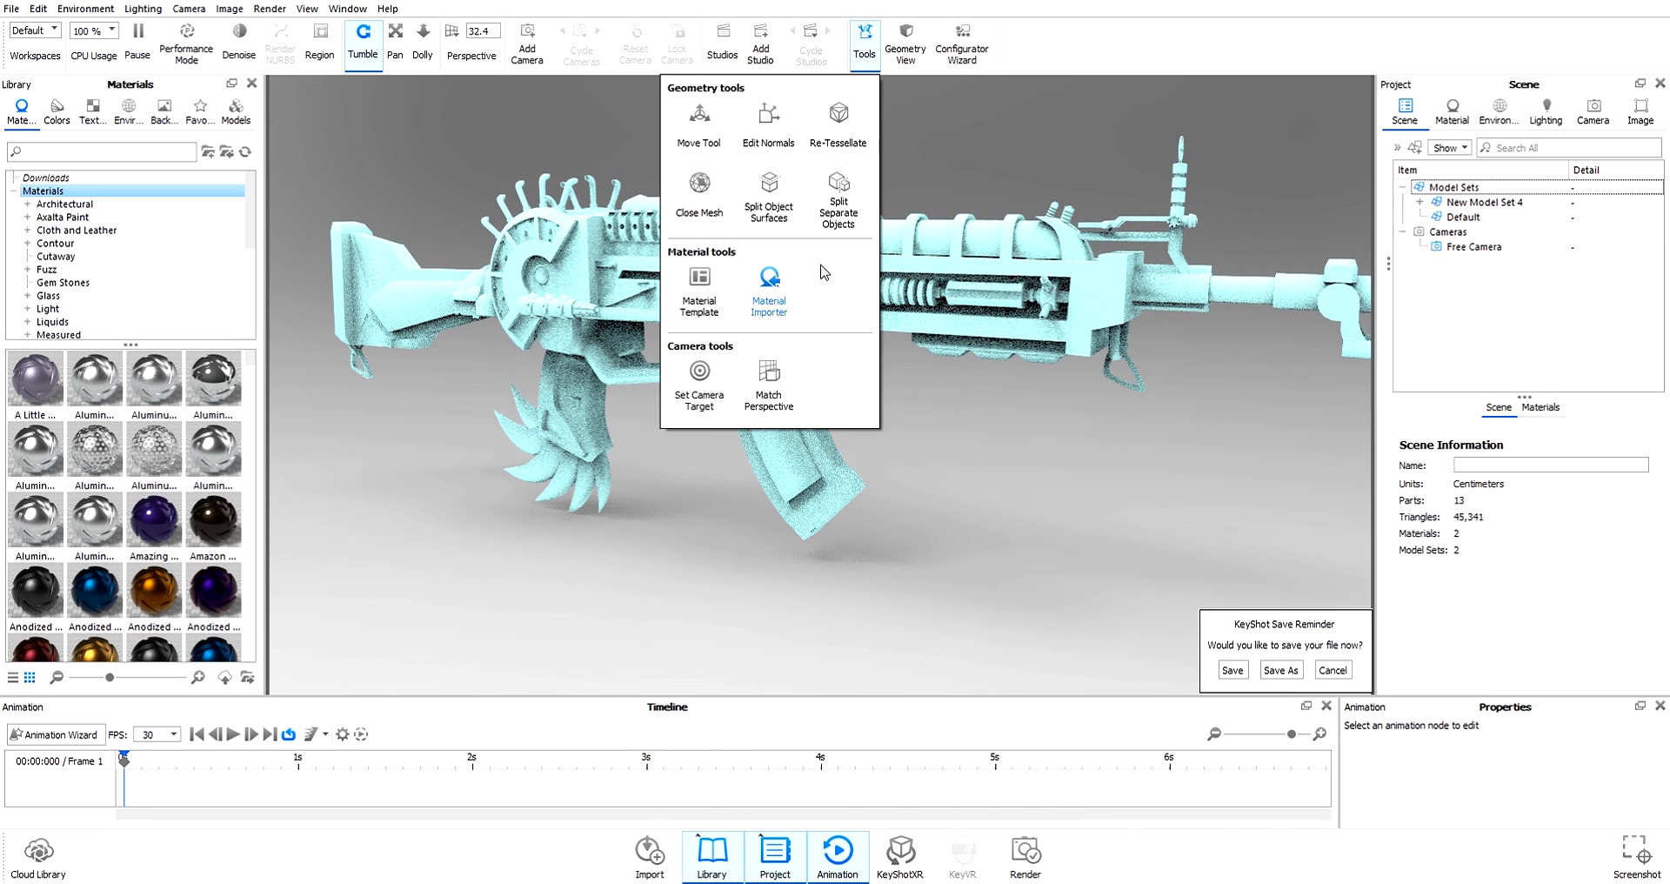
pyautogui.click(769, 296)
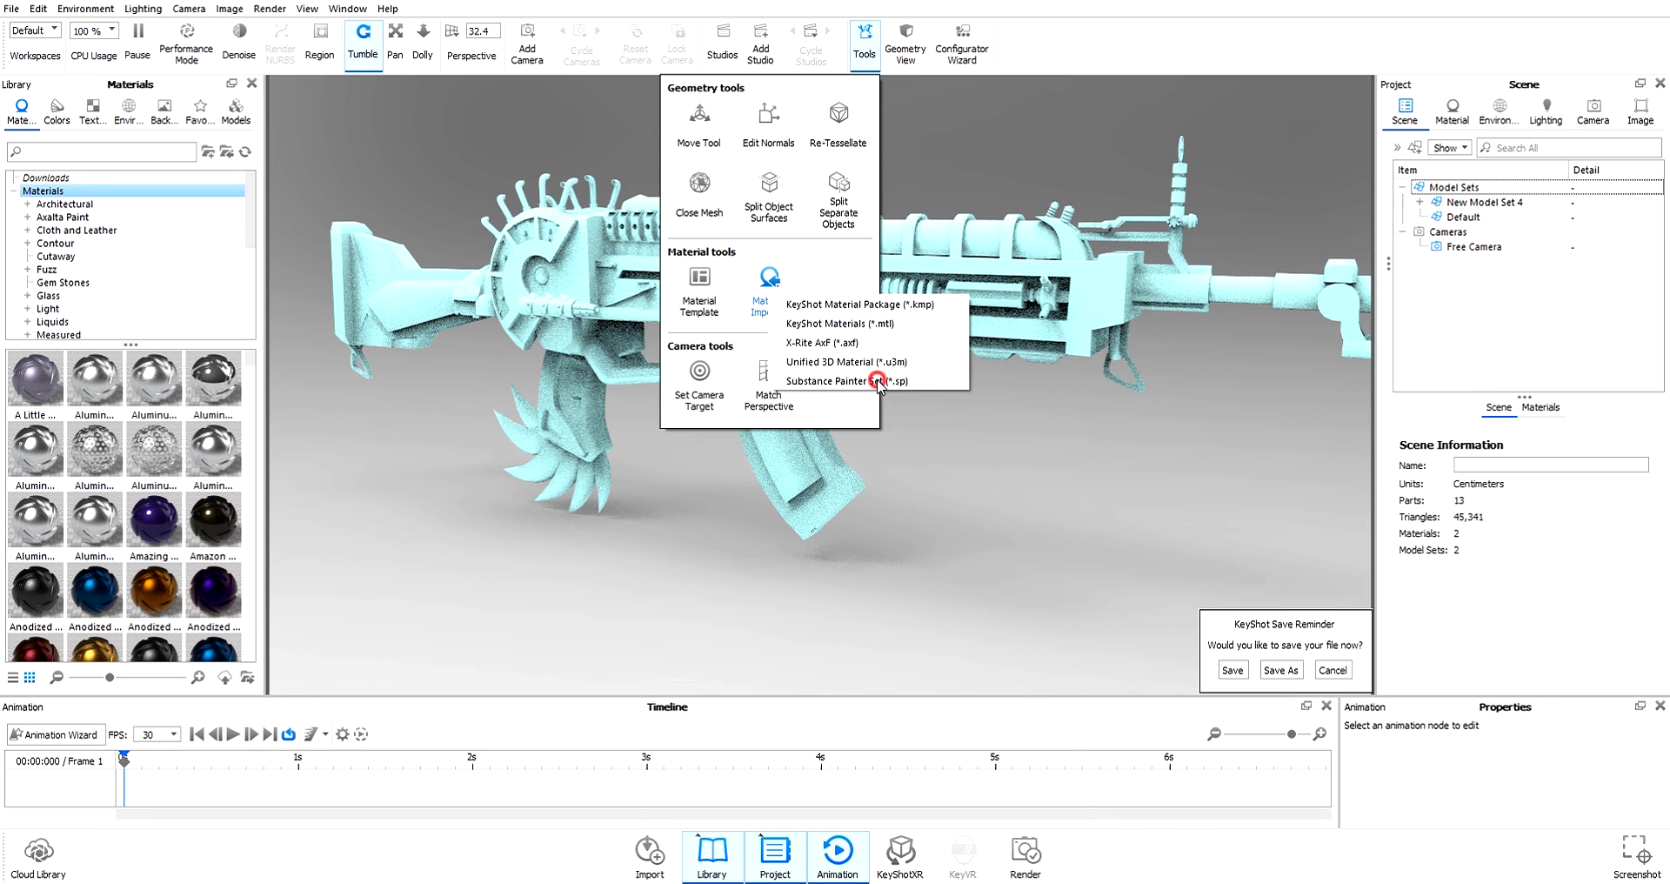
pyautogui.click(866, 381)
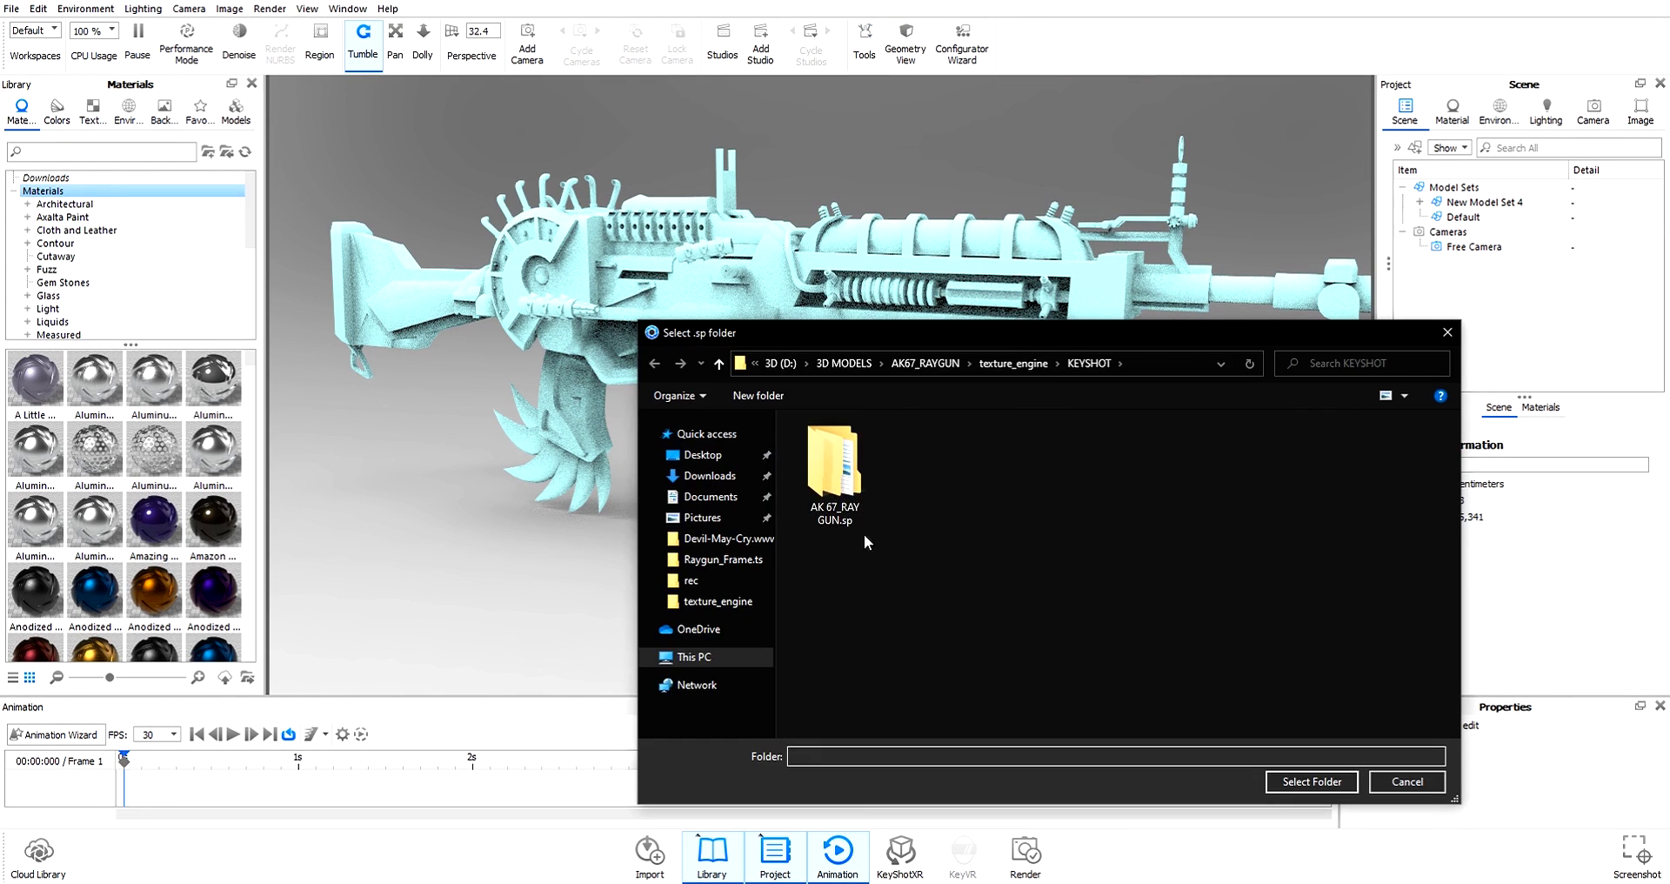
pyautogui.click(837, 474)
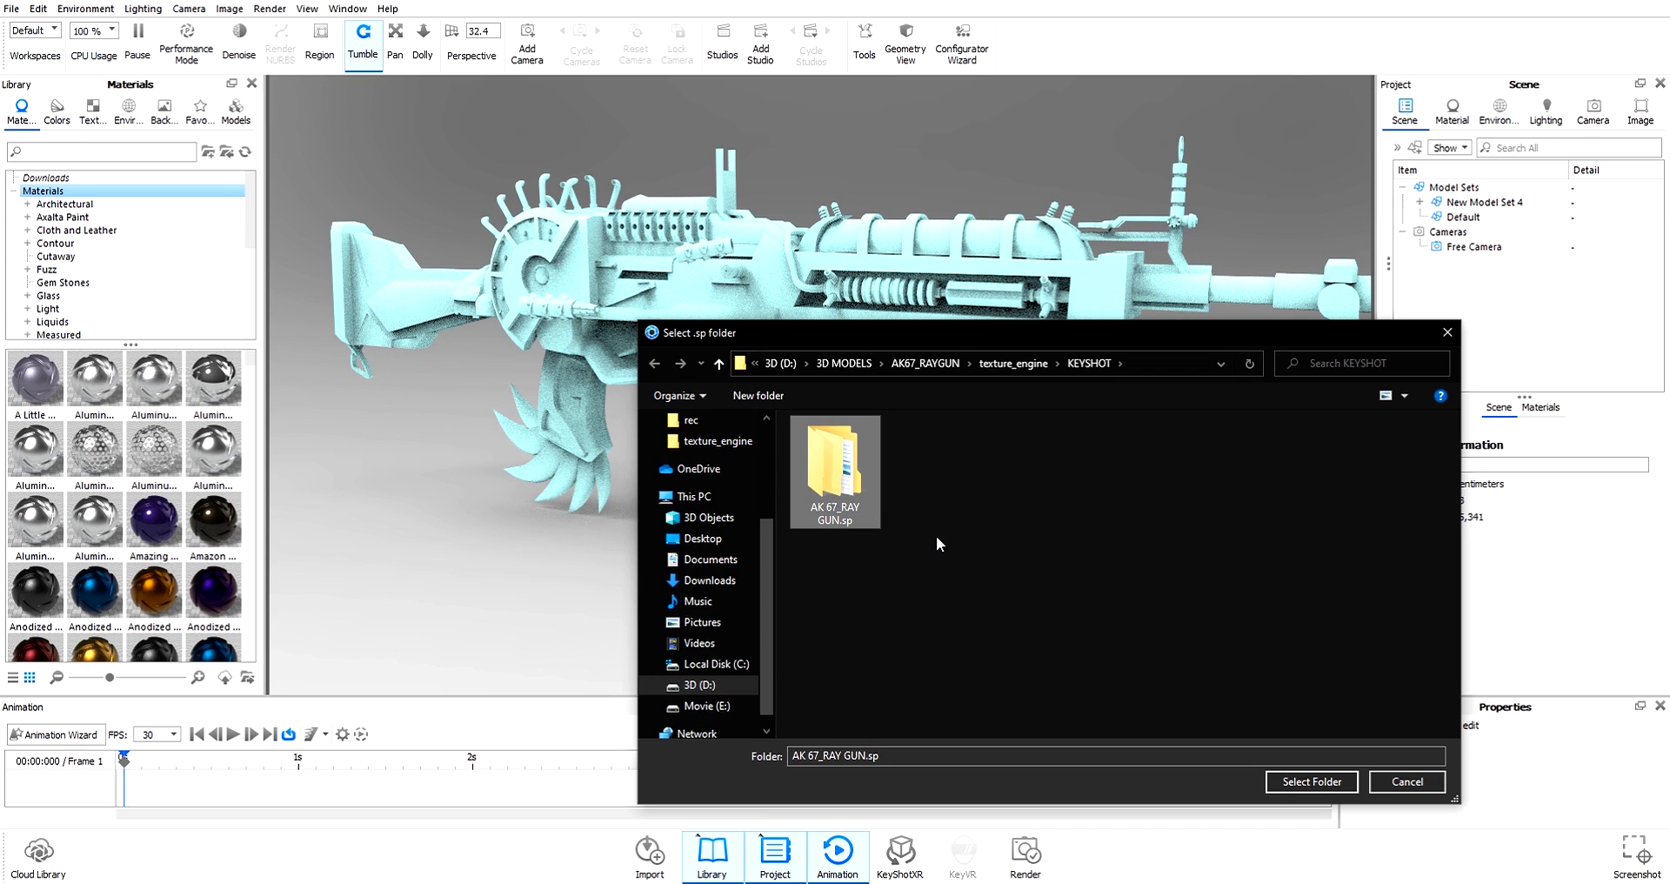
pyautogui.doubleClick(848, 483)
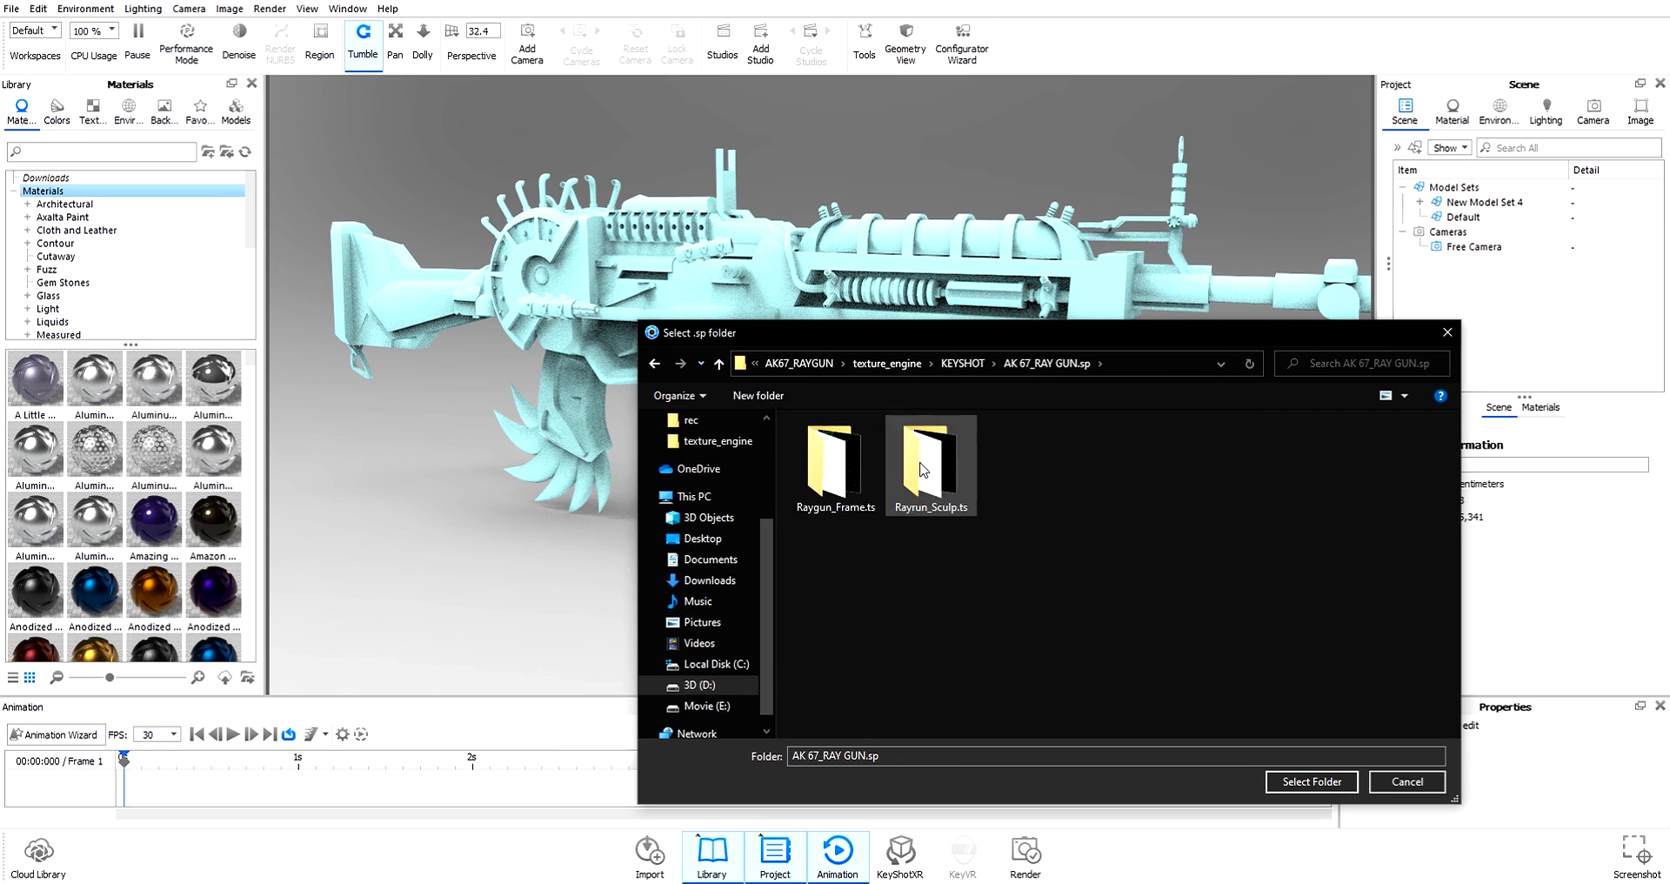
pyautogui.click(662, 368)
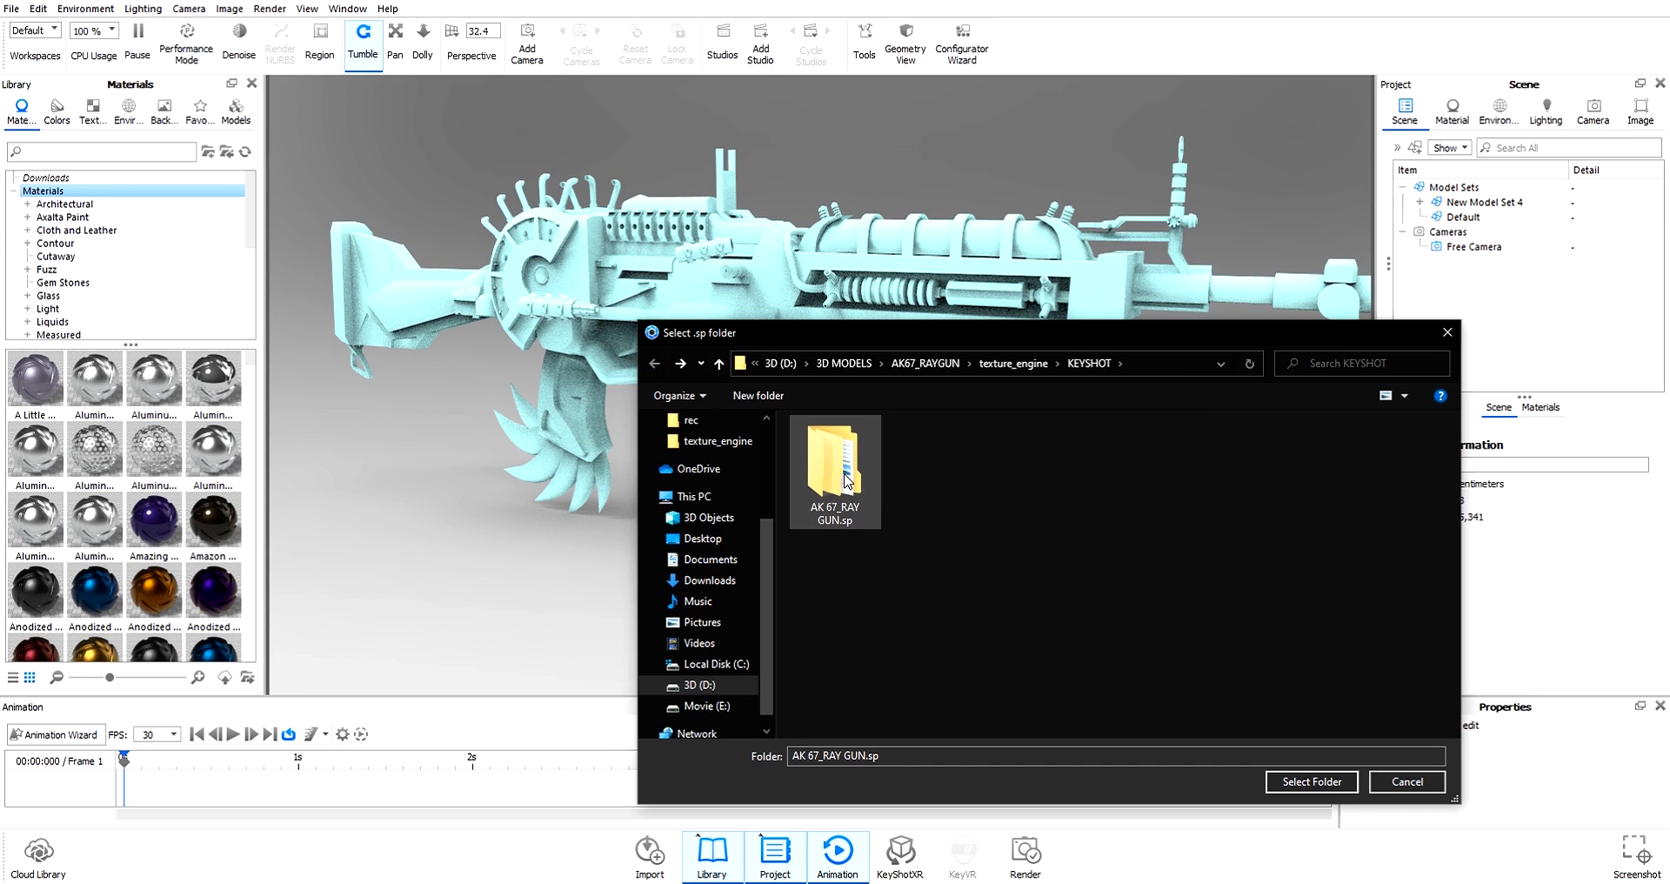
pyautogui.click(865, 518)
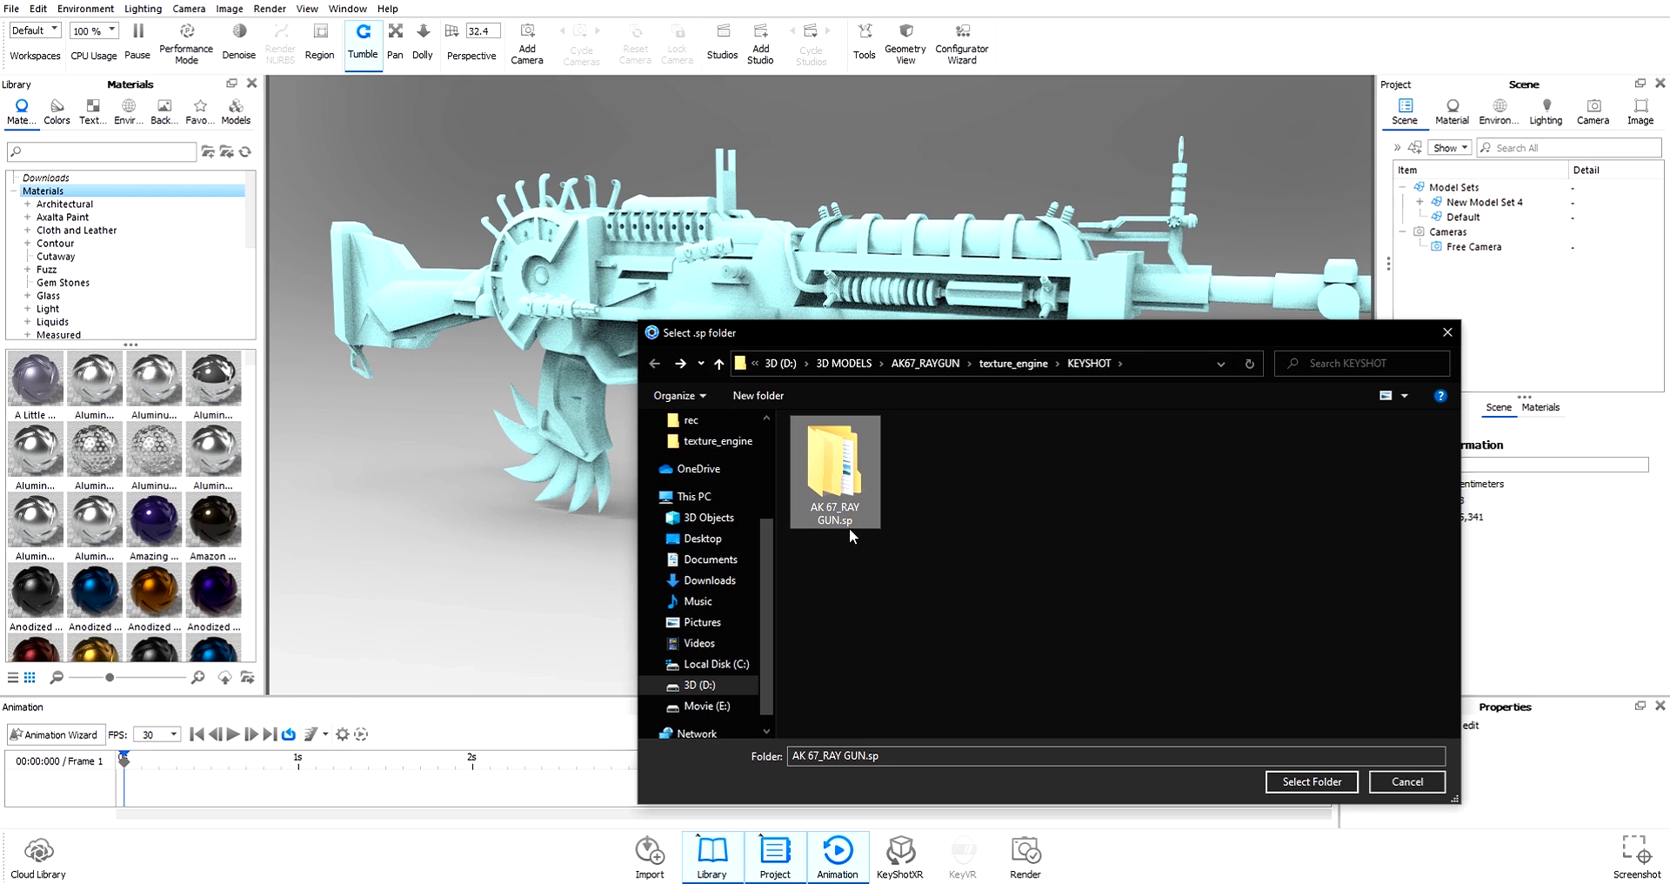
pyautogui.click(1312, 781)
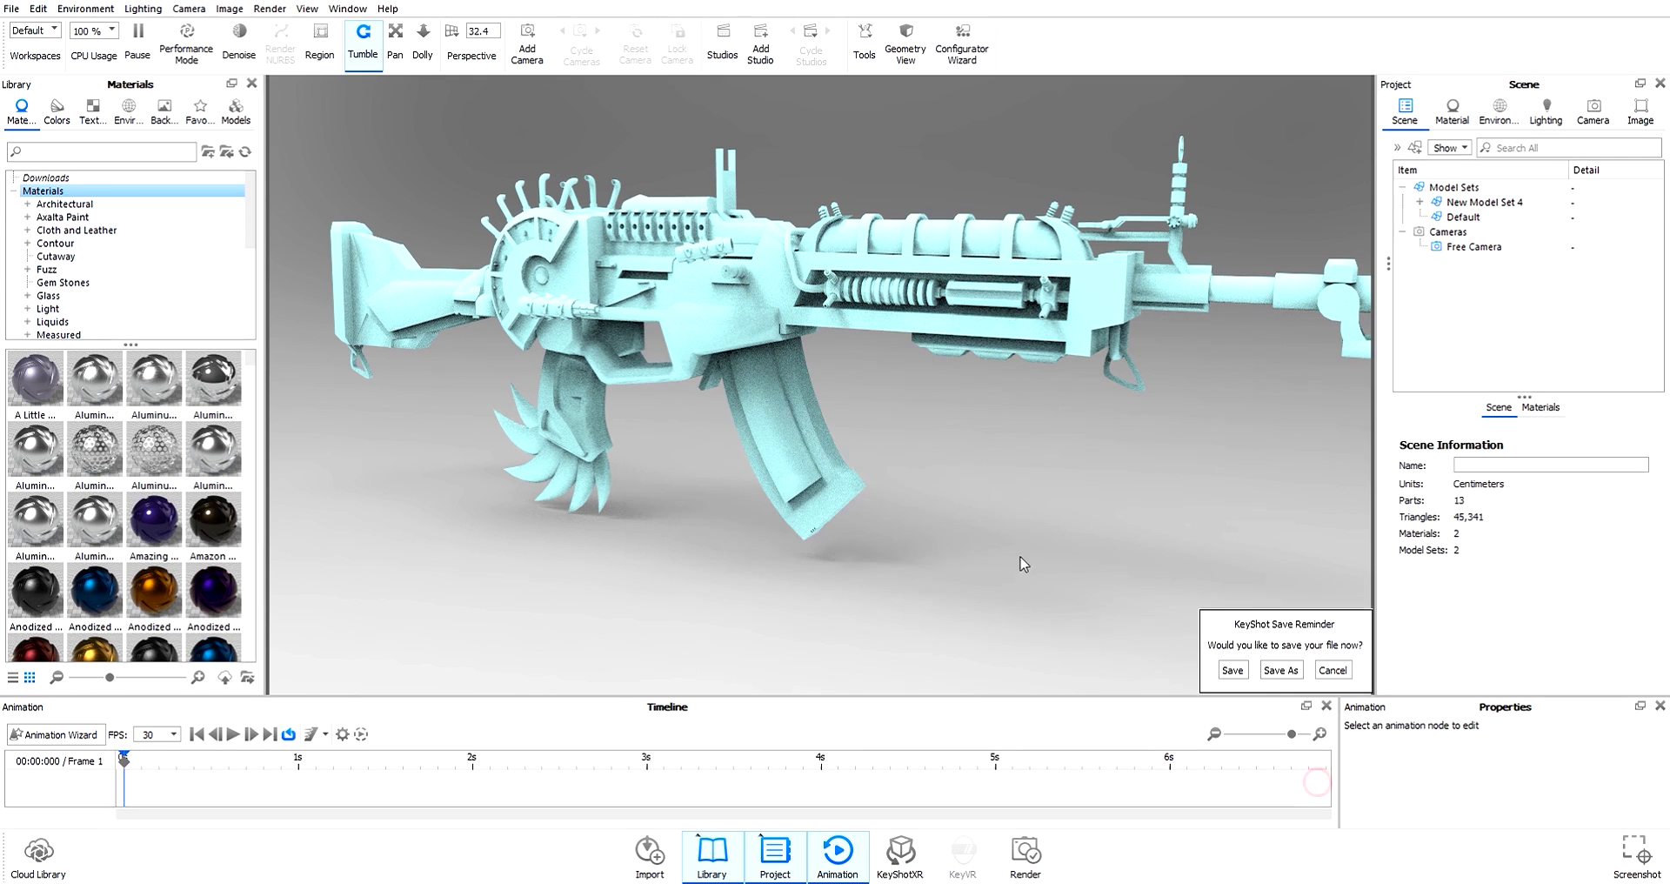
# Apply the imported Raygun_Frame material to the gun's frame and Rayrun_Sculp to its magazine, and close the importer
pyautogui.moveTo(849, 423); pyautogui.dragTo(1010, 434)
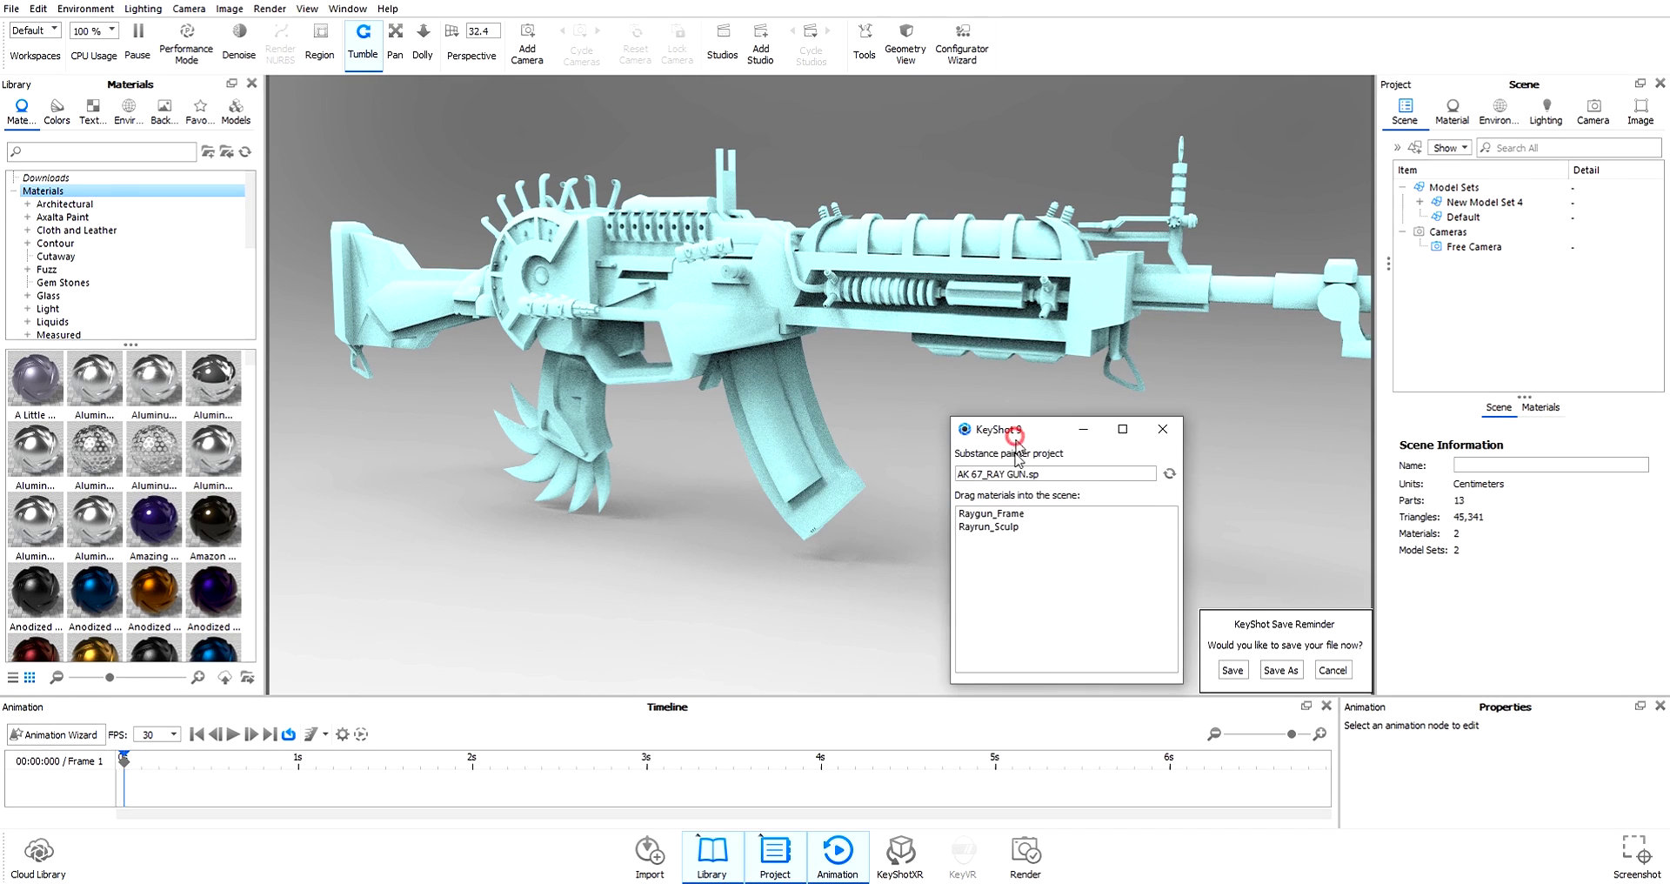
pyautogui.moveTo(1004, 522); pyautogui.dragTo(779, 278)
pyautogui.moveTo(1000, 526)
pyautogui.mouseDown()
pyautogui.moveTo(870, 480)
pyautogui.moveTo(763, 393)
pyautogui.mouseUp()
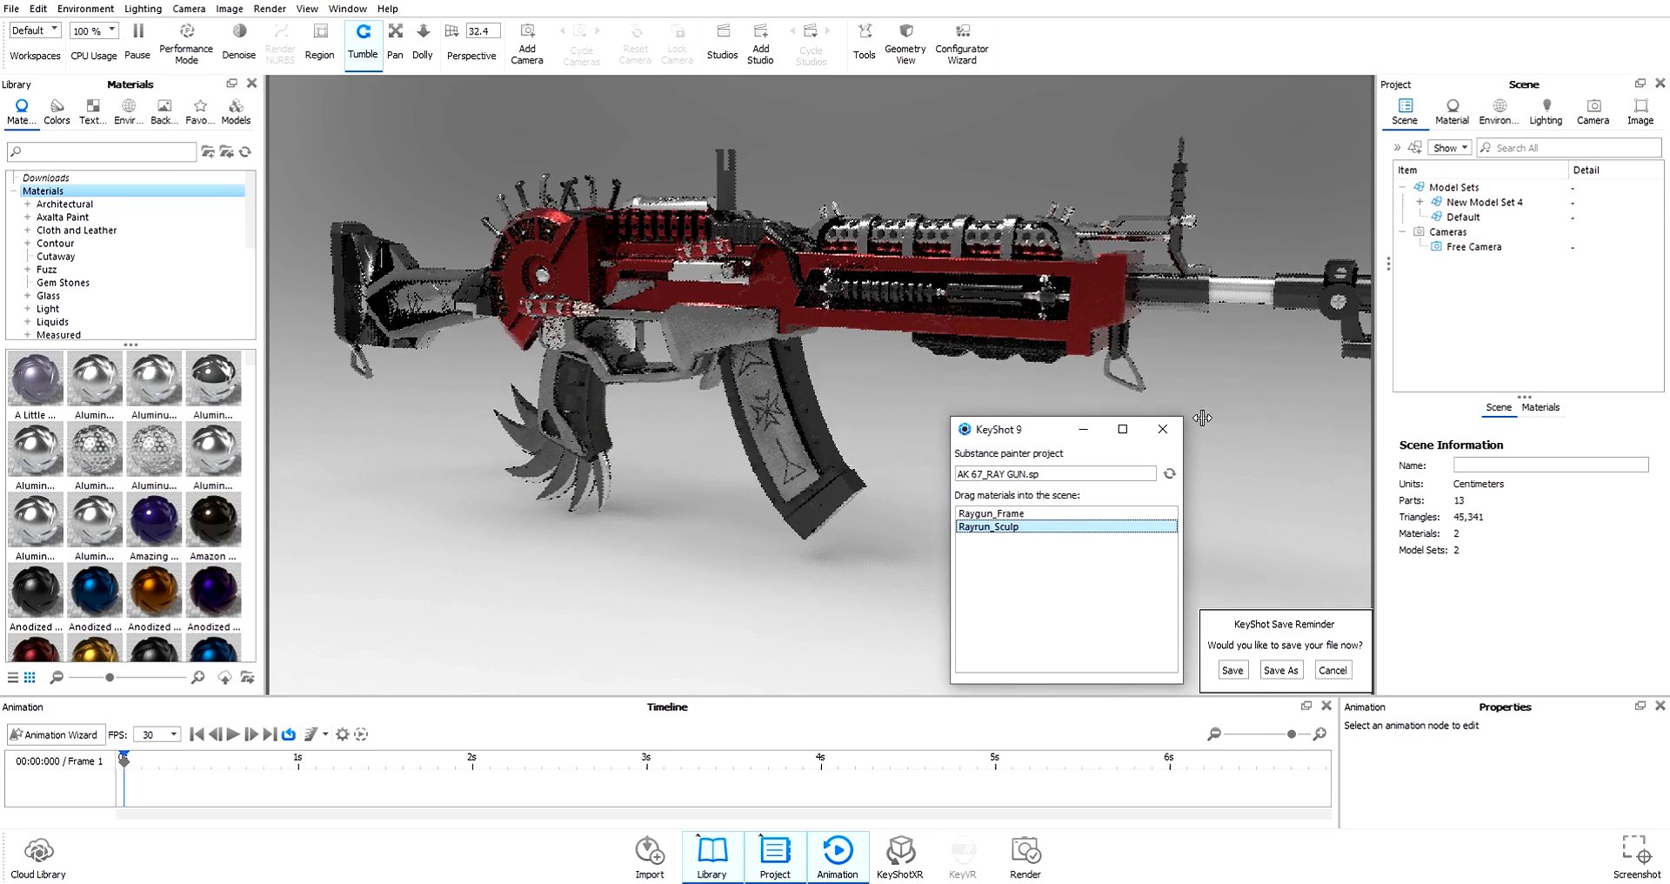
pyautogui.click(1171, 438)
# Add a label to the gun frame's Raygun_Frame material and set the label type to Emissive
pyautogui.scroll(3, 877, 377)
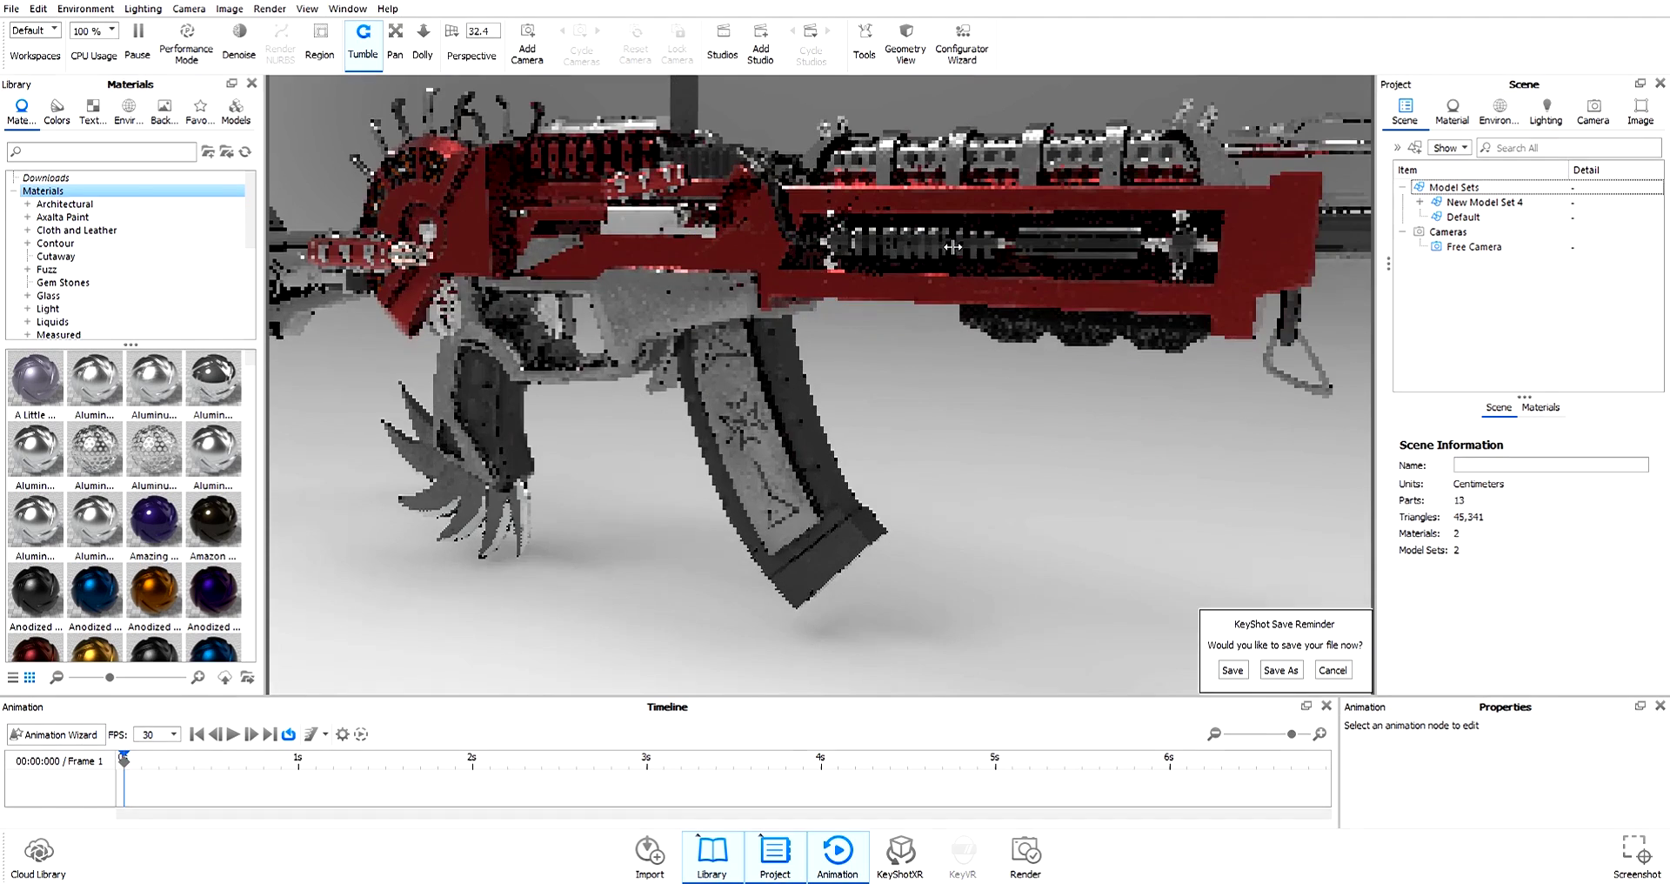
pyautogui.moveTo(877, 377); pyautogui.dragTo(987, 222)
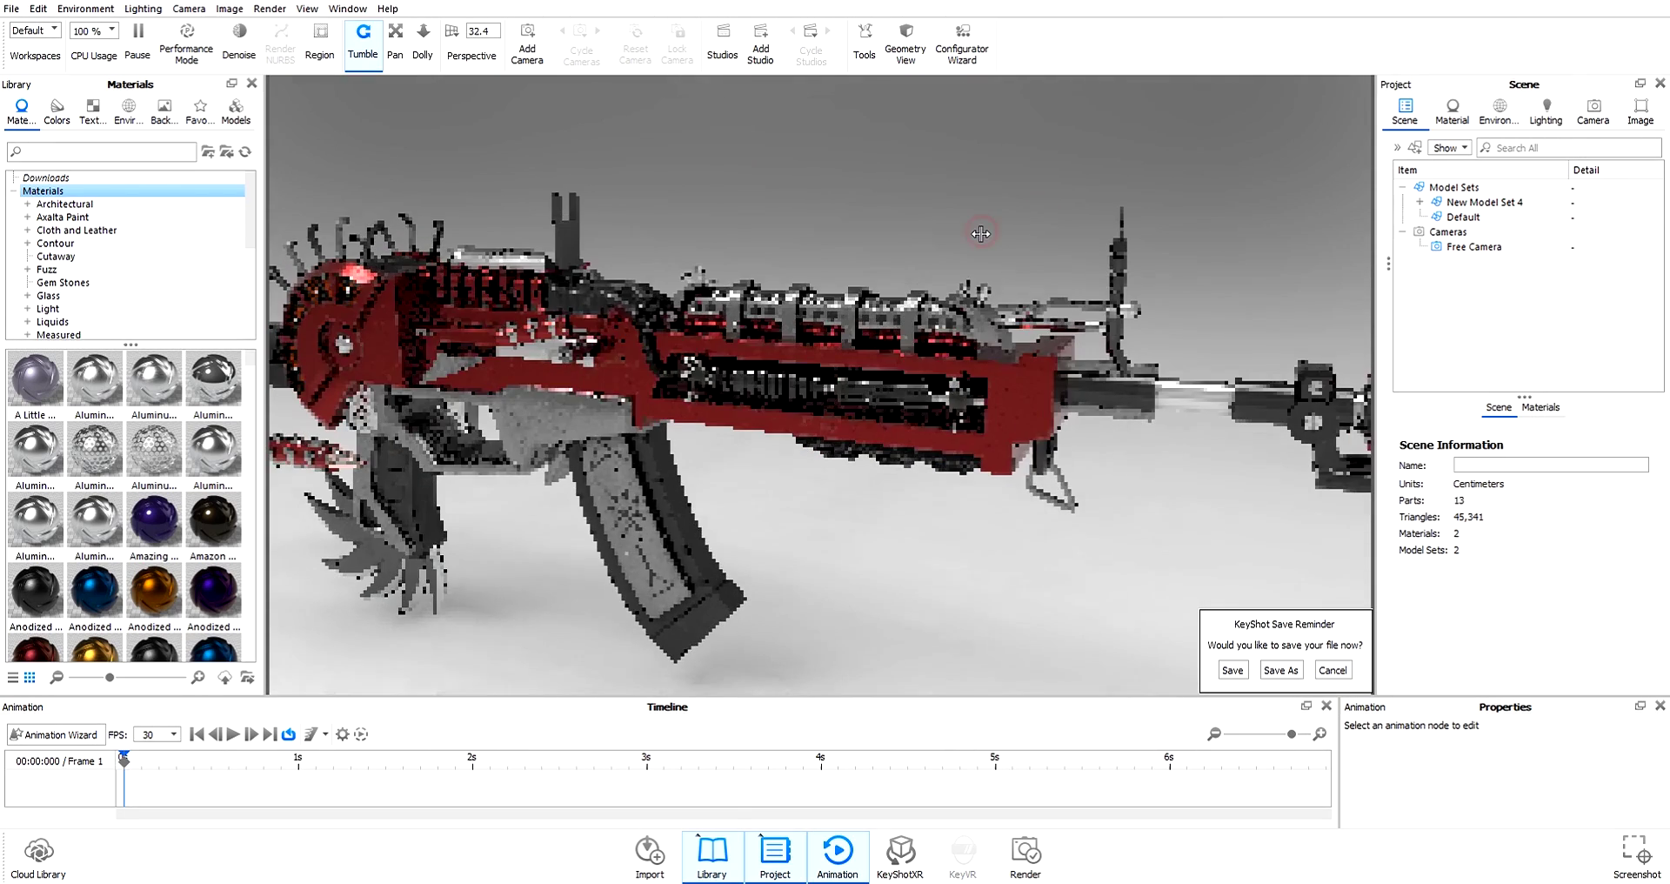
pyautogui.scroll(3, 981, 233)
pyautogui.scroll(1, 961, 278)
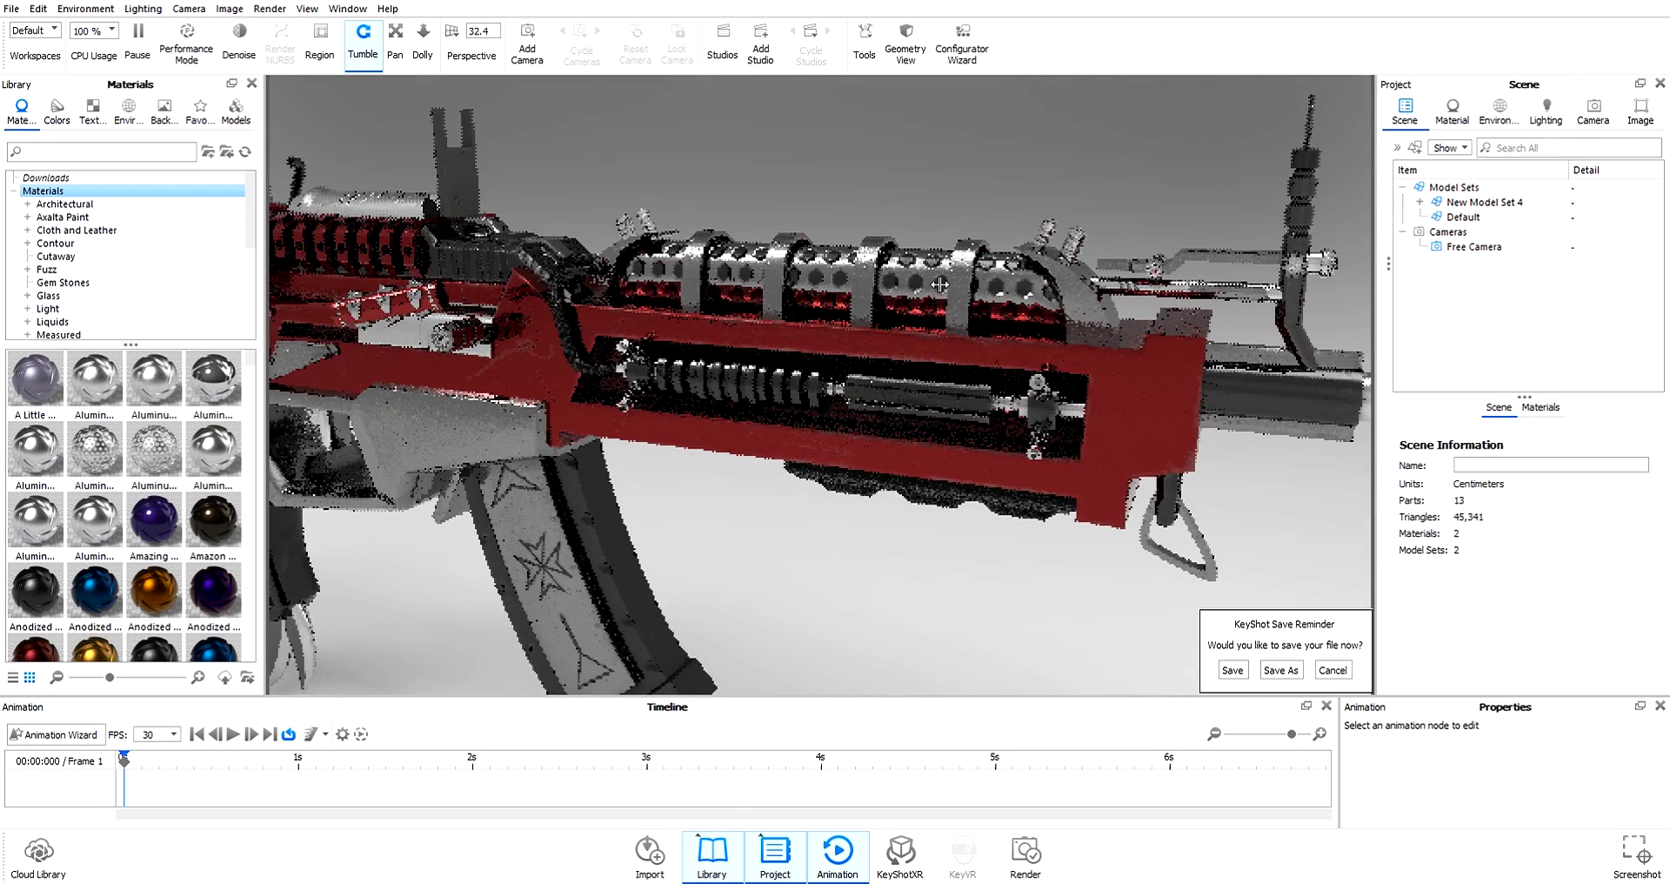
pyautogui.doubleClick(909, 285)
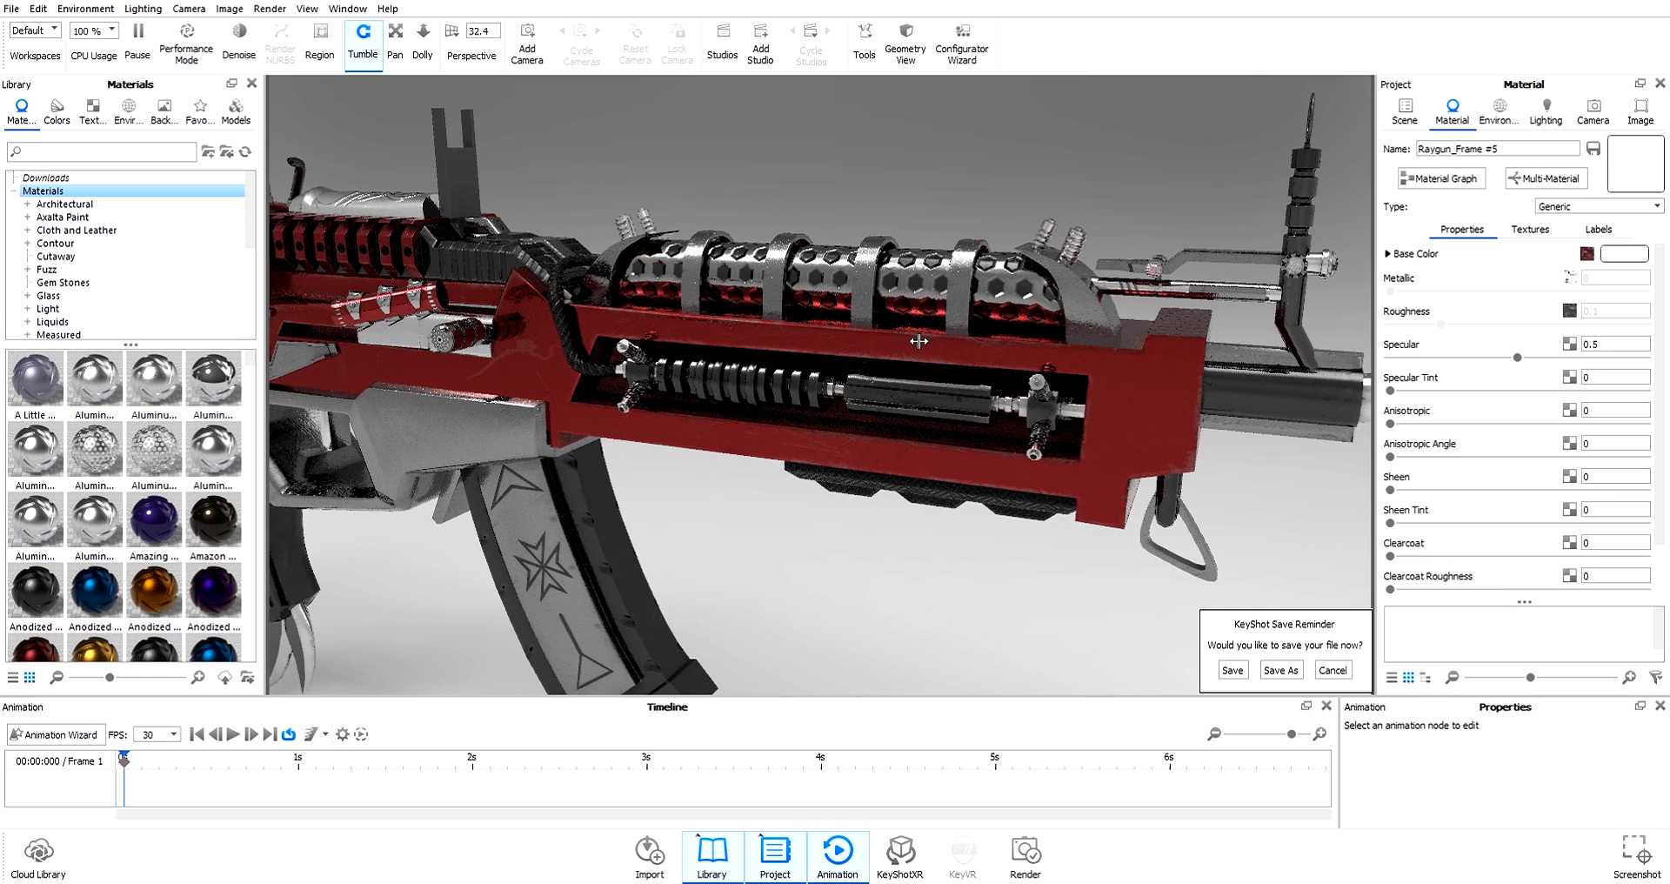
pyautogui.click(1598, 229)
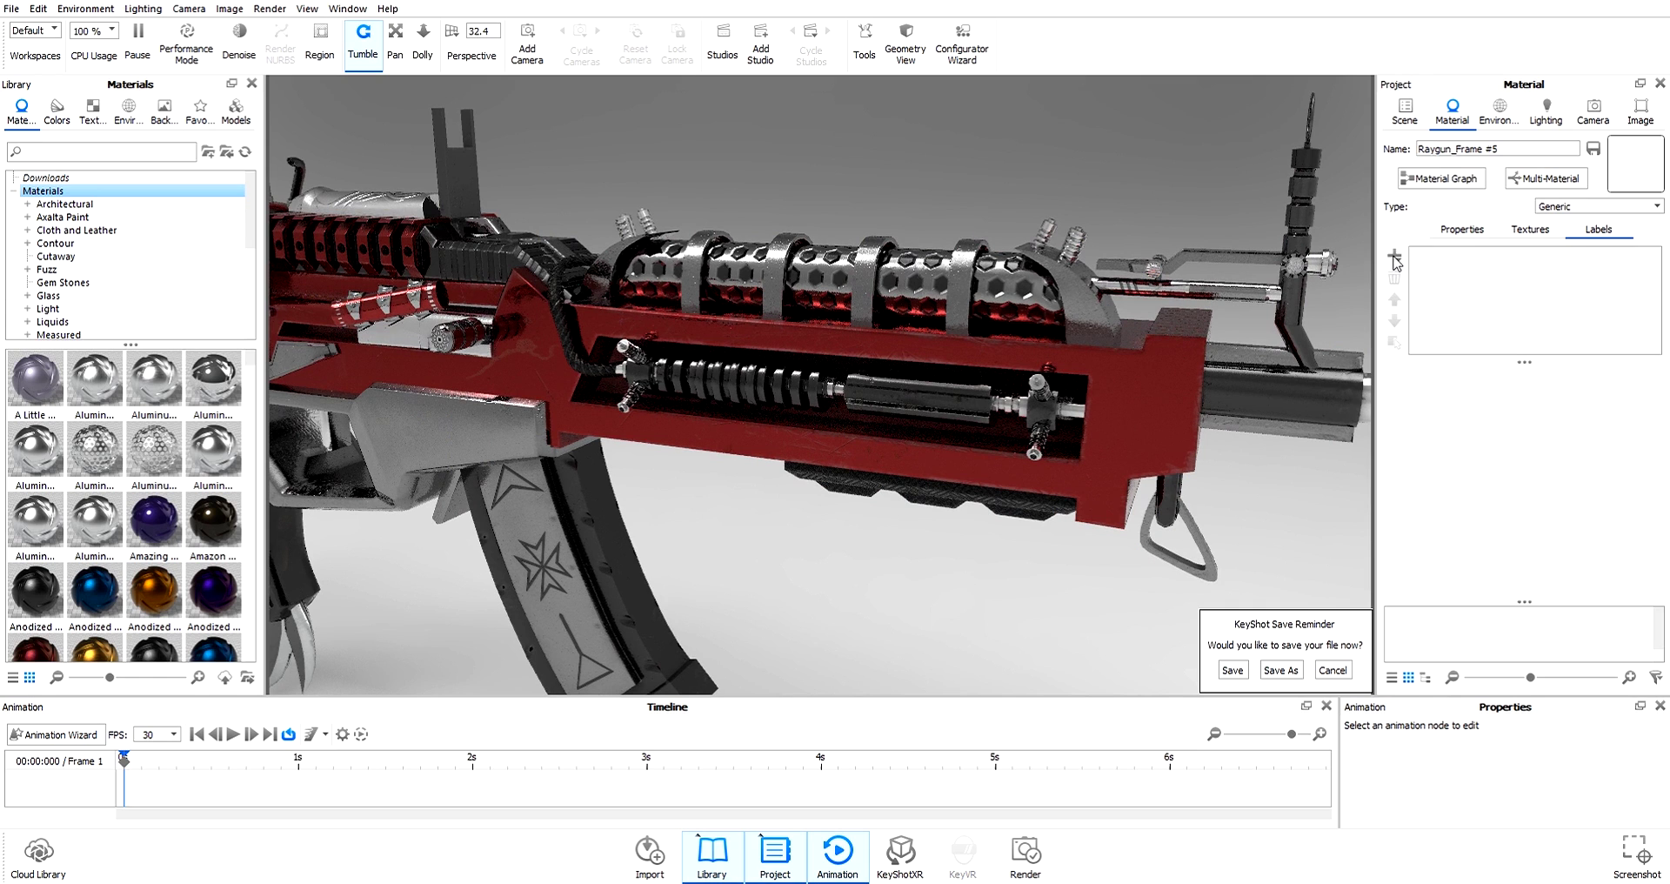
pyautogui.click(1397, 255)
pyautogui.click(1433, 294)
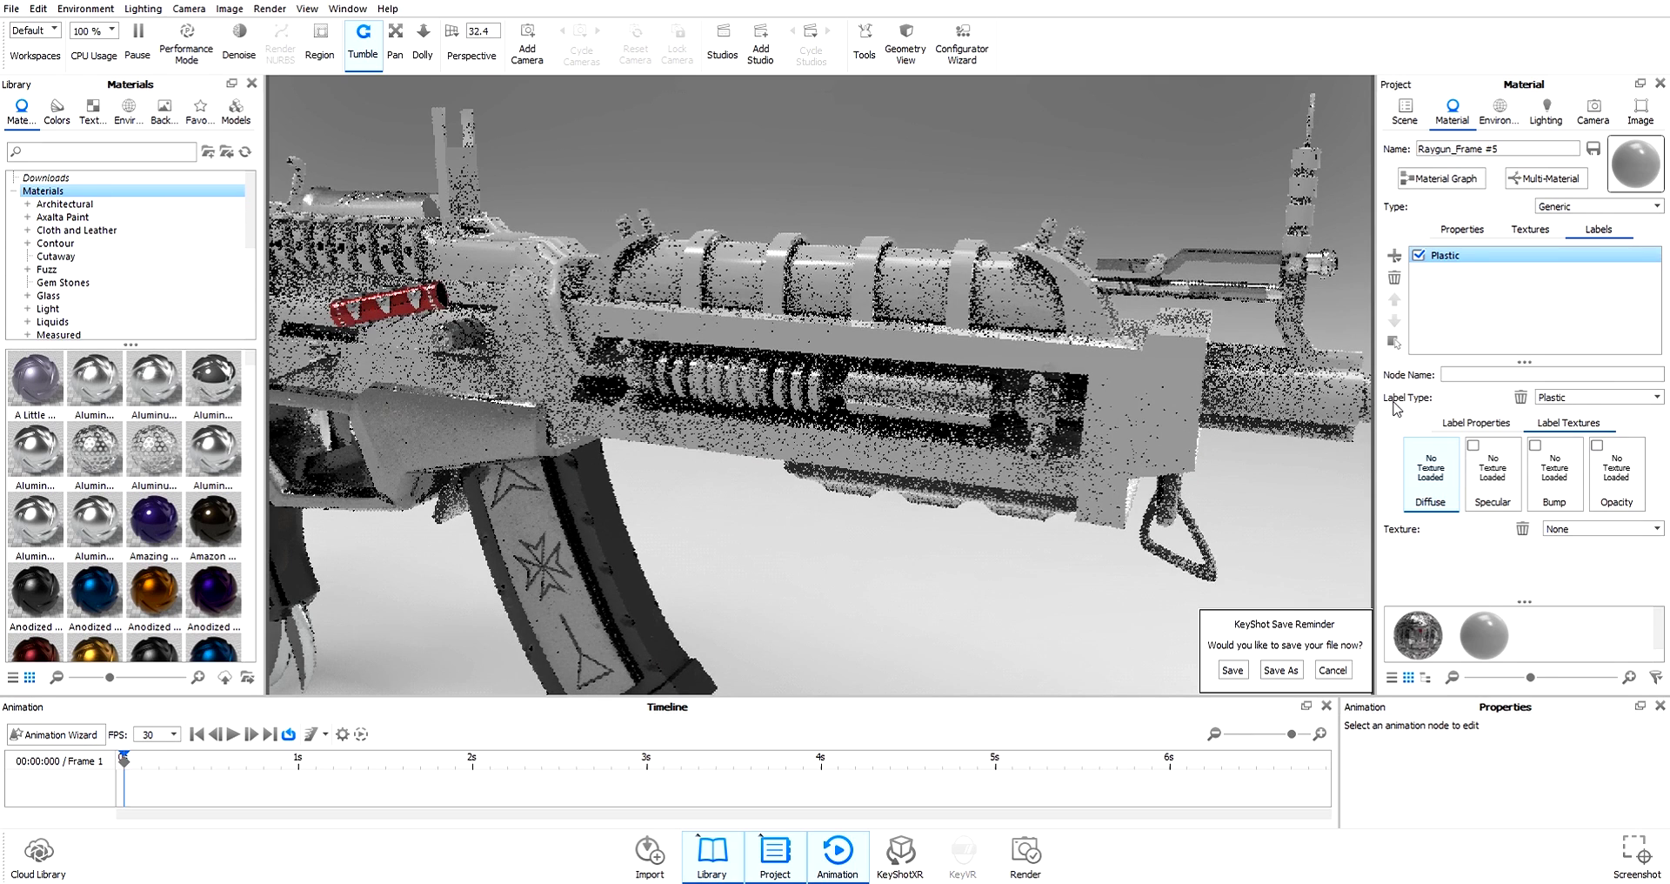
pyautogui.click(1571, 398)
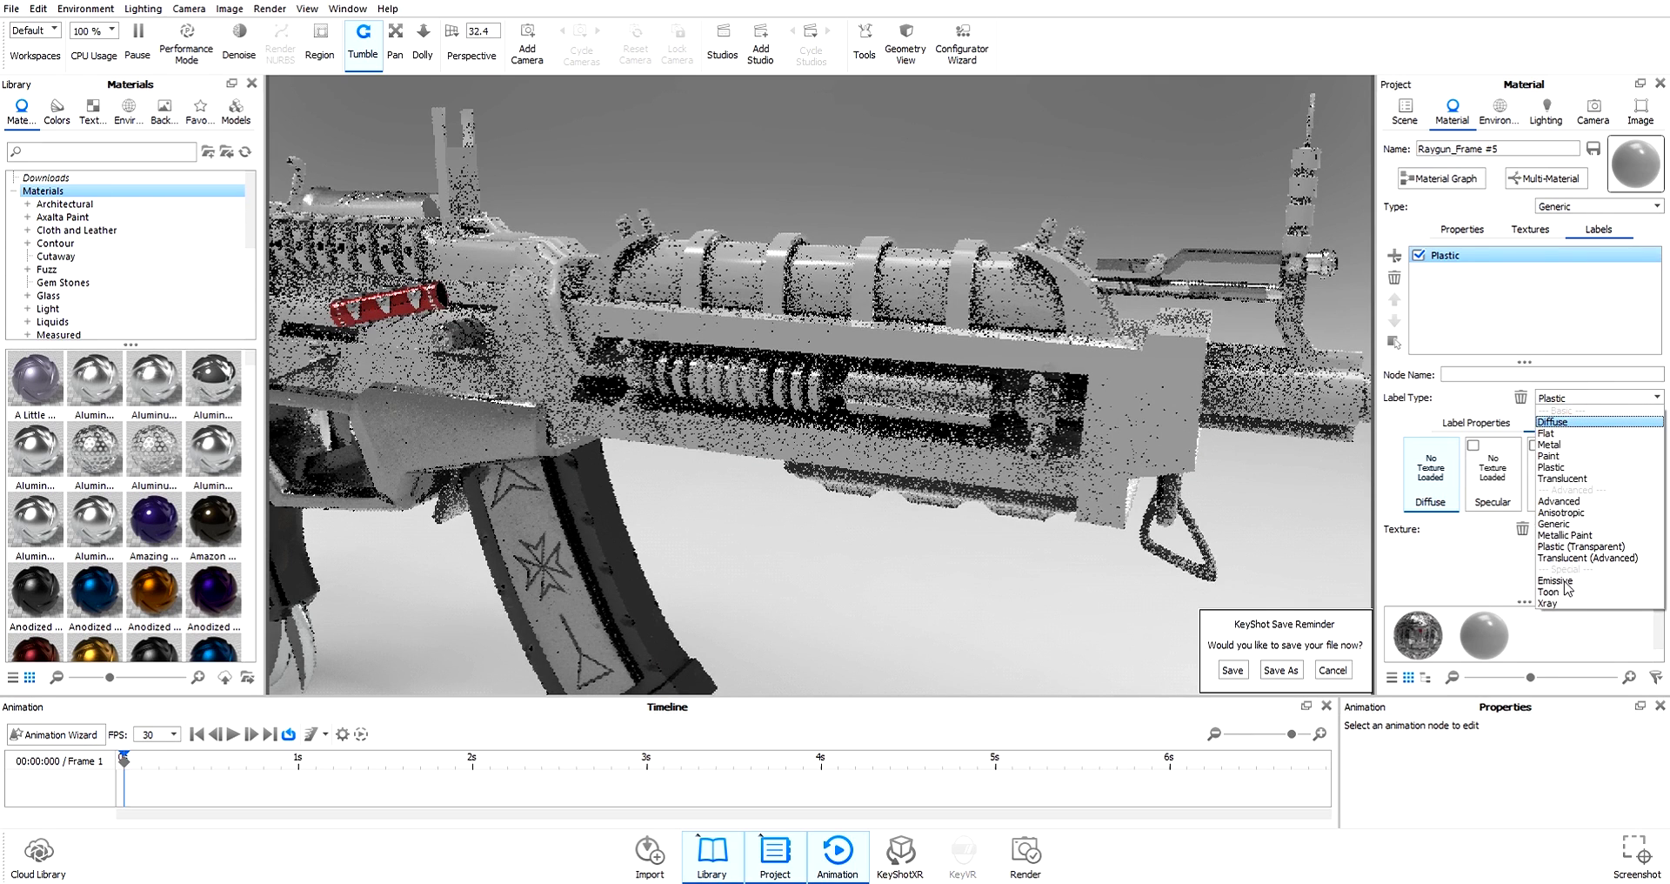
pyautogui.click(1559, 581)
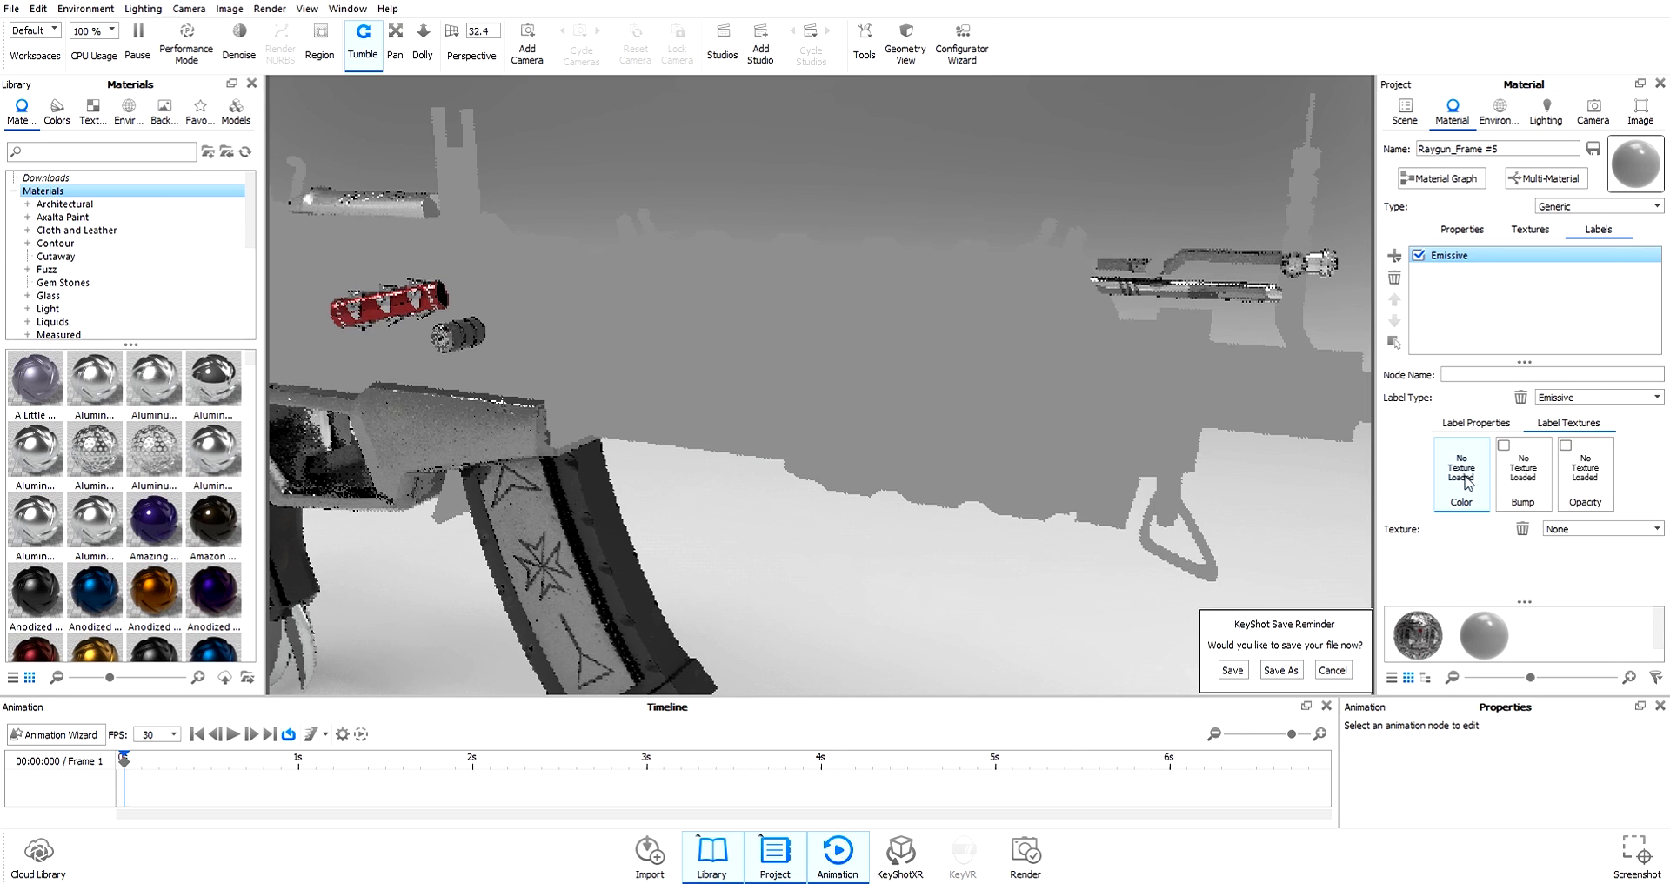
# Load the emissive texture from the Raygun_Frame.ts folder as both the color and opacity maps of the frame's Emissive label
pyautogui.click(1466, 497)
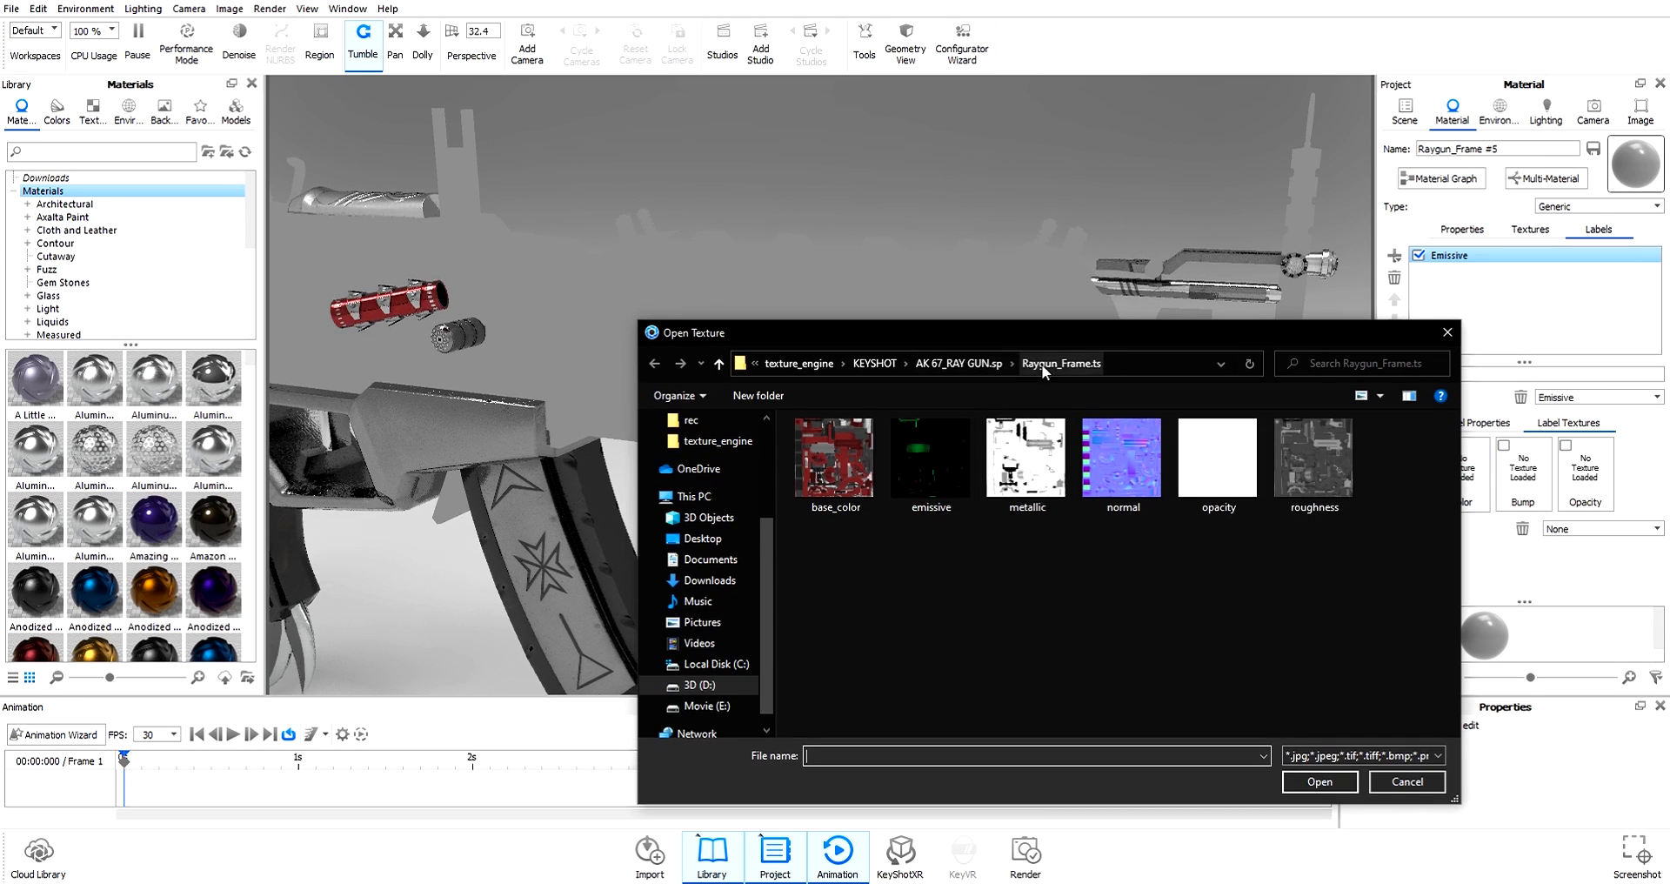
pyautogui.doubleClick(949, 446)
pyautogui.click(1585, 470)
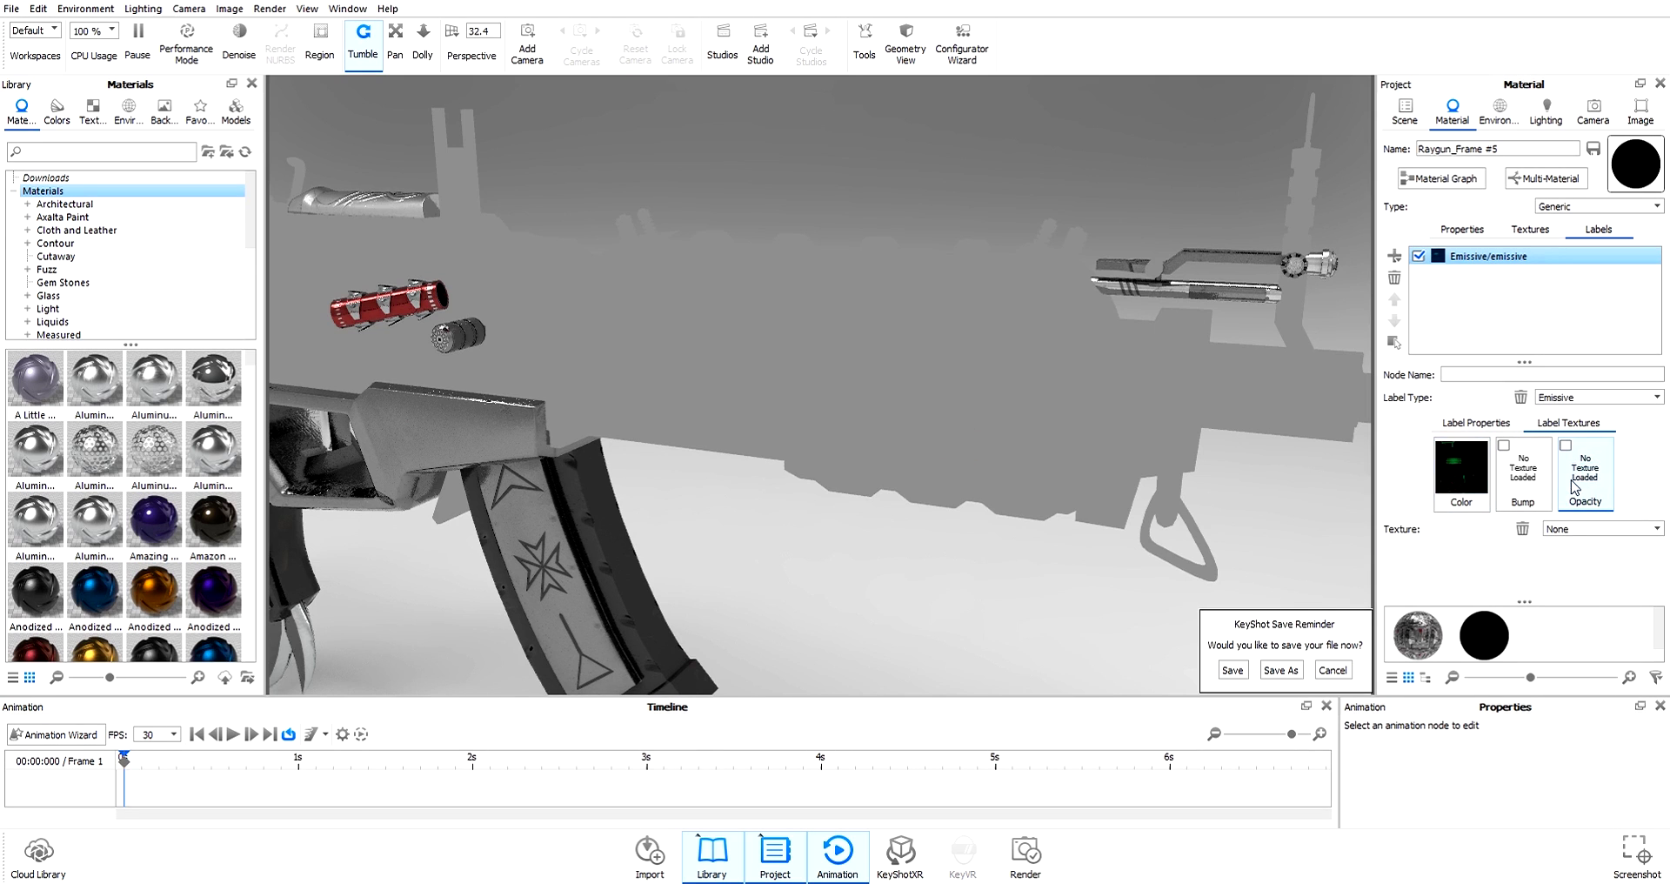
pyautogui.click(1500, 458)
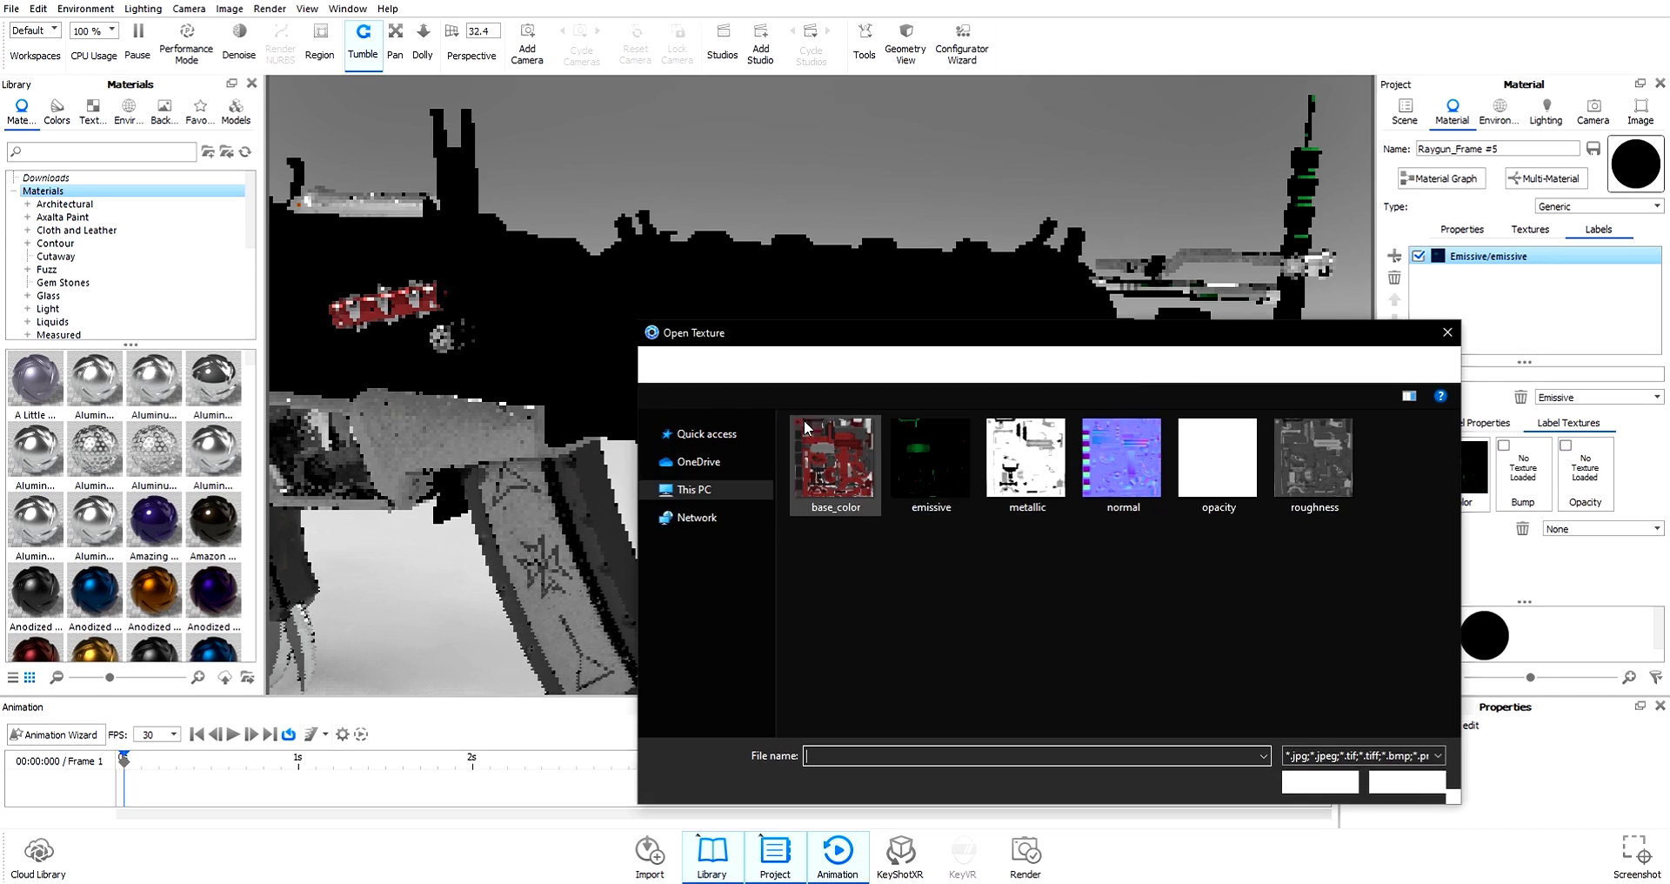
pyautogui.press('Escape')
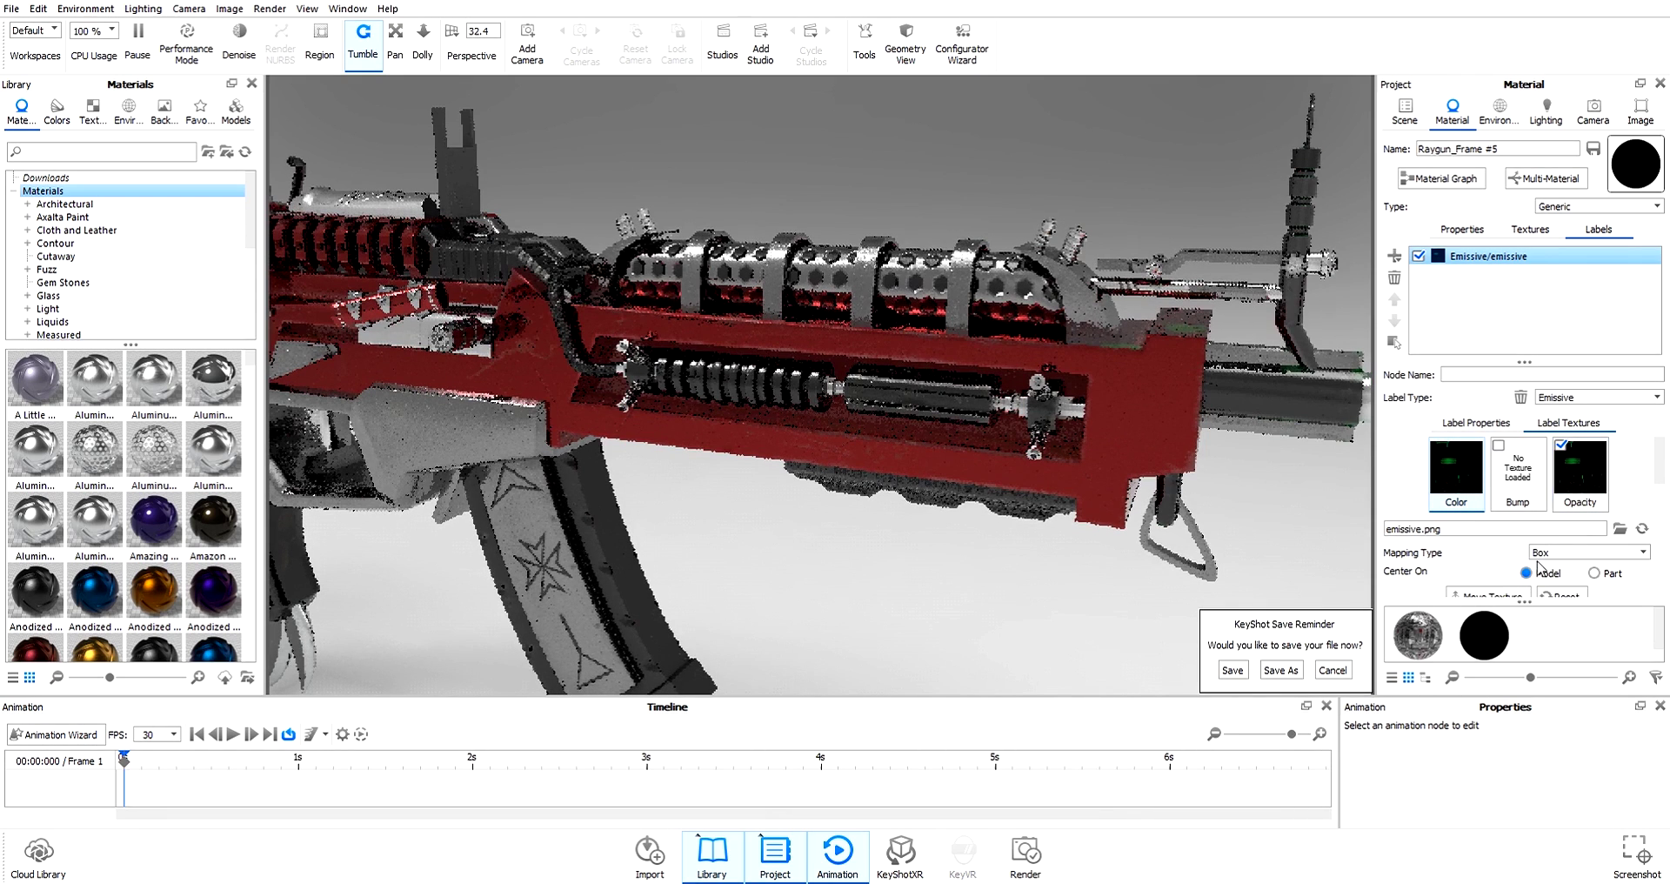
# Set the mapping type of the frame label's emissive color texture to UV
pyautogui.click(1575, 553)
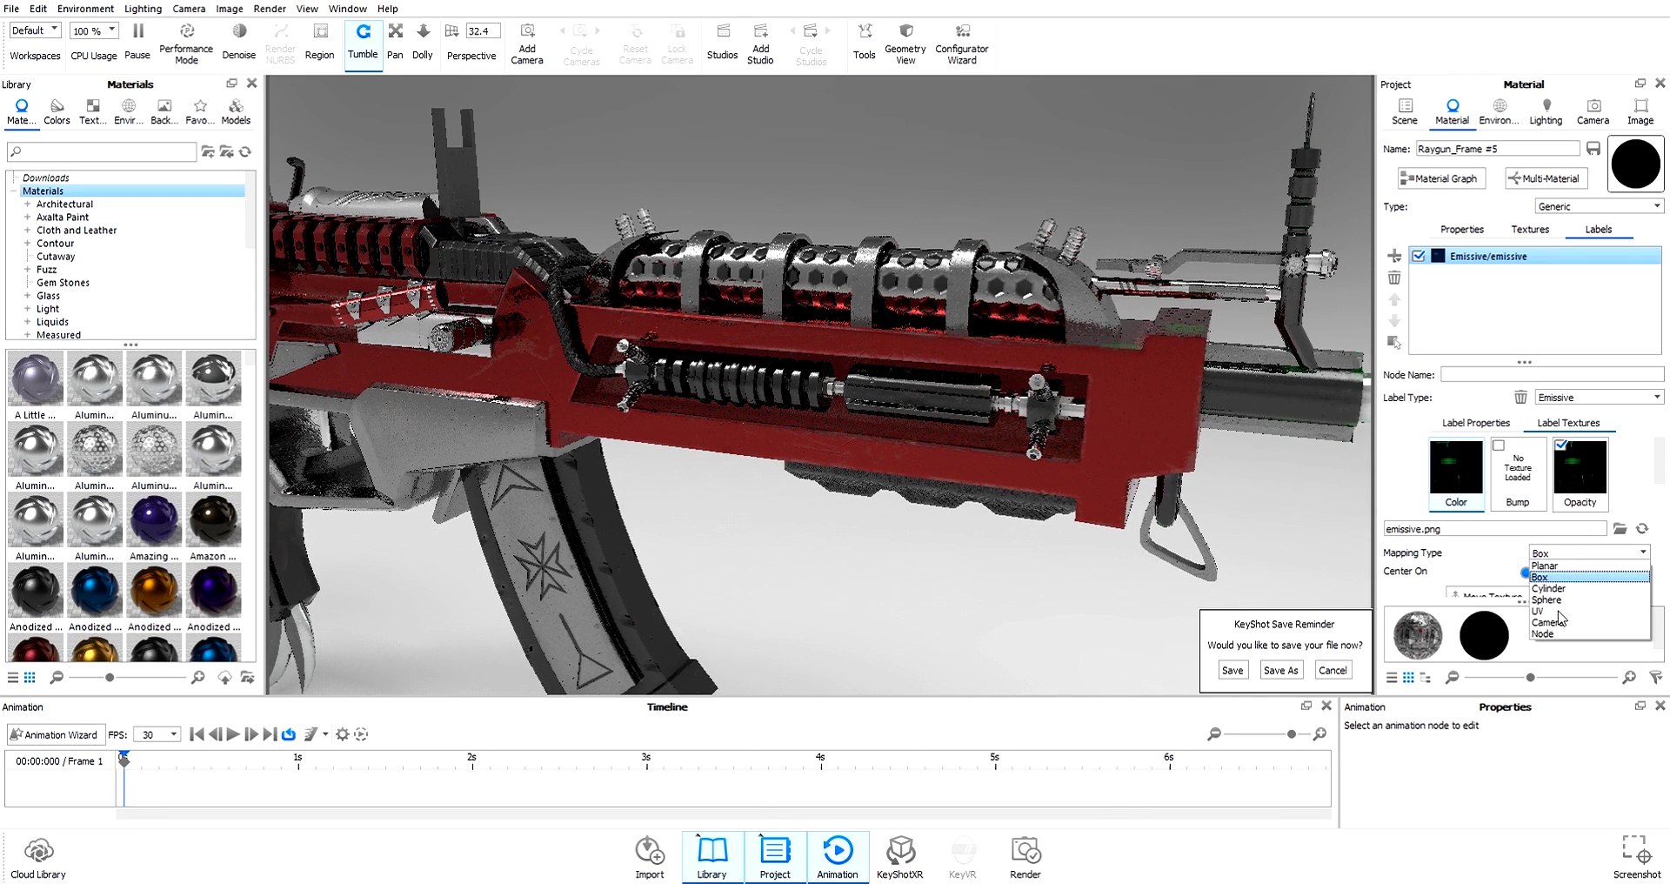
pyautogui.click(1541, 611)
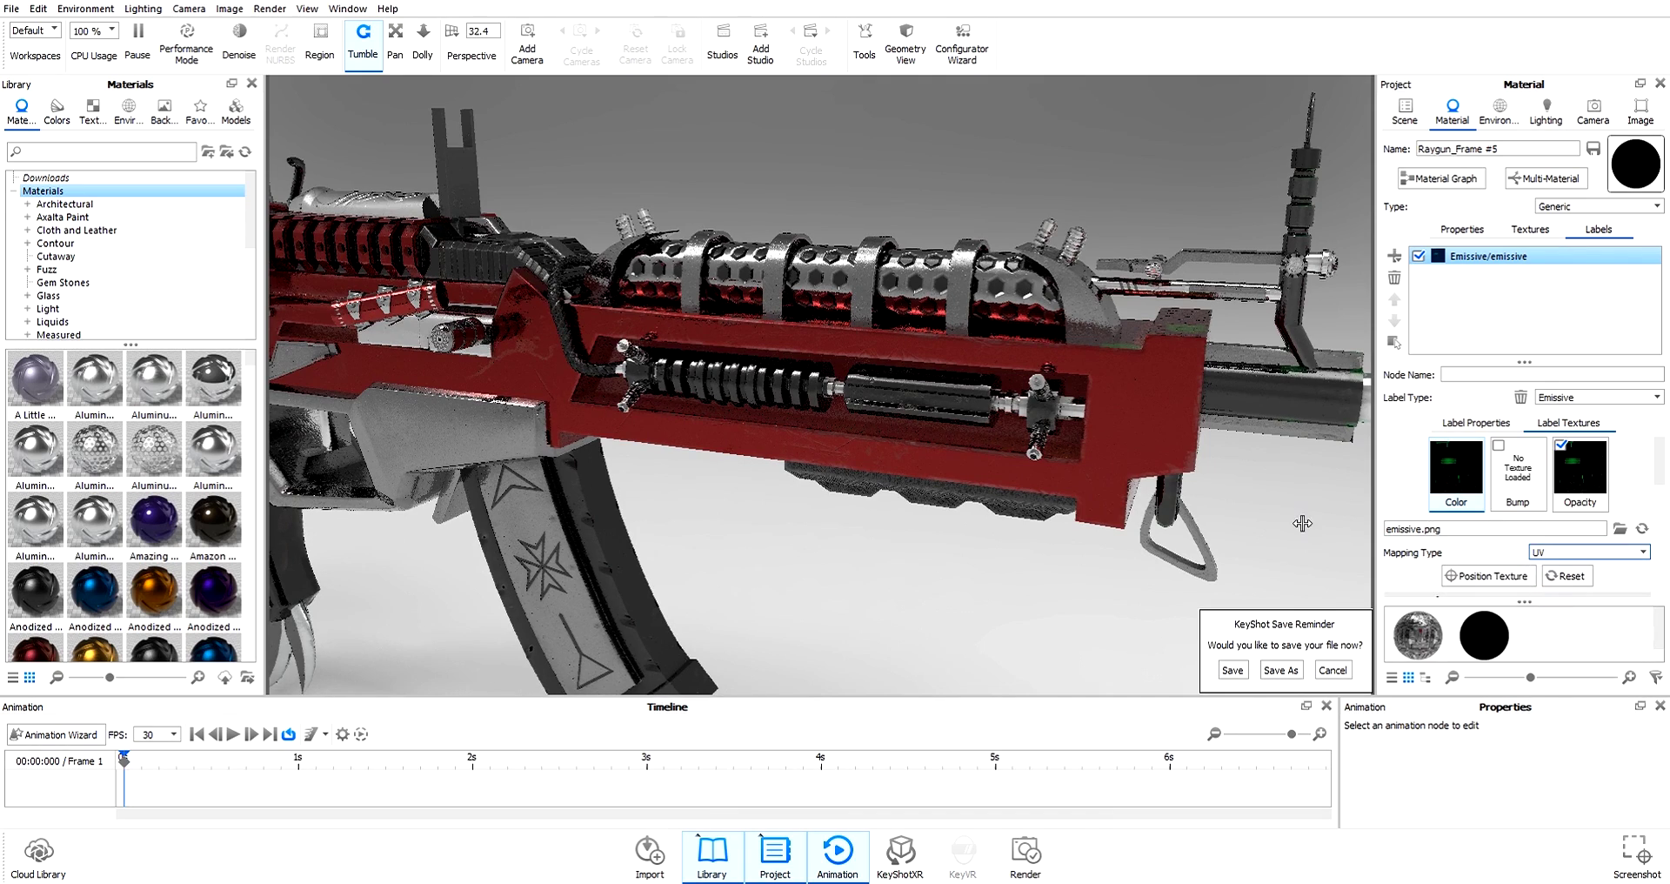
pyautogui.scroll(5, 865, 309)
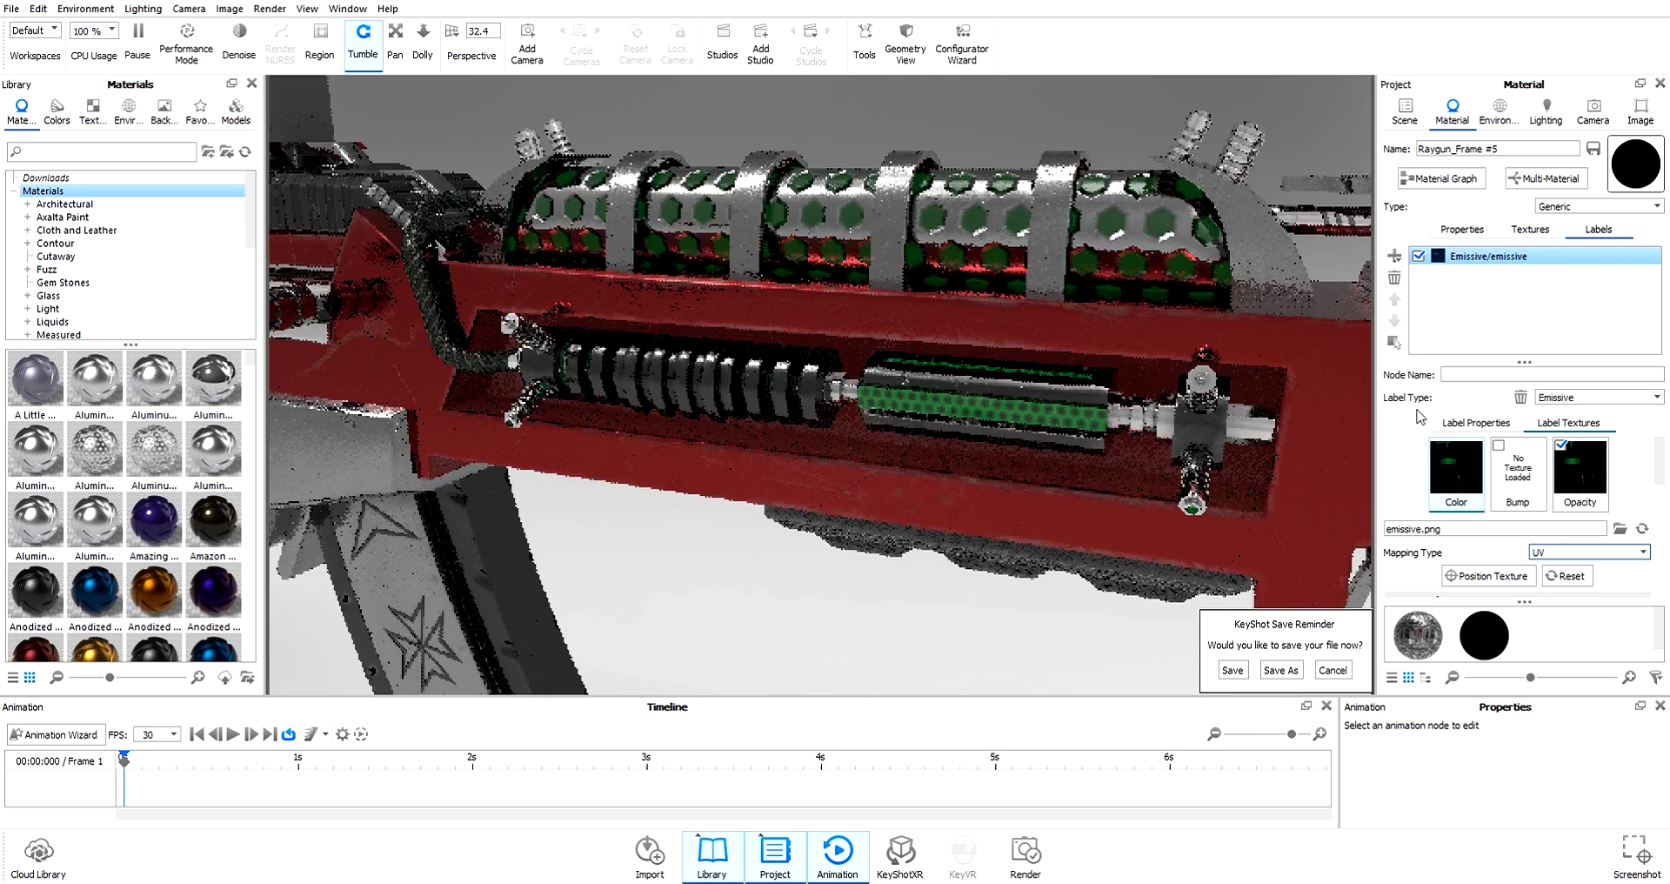
# Set the intensity of the frame's Emissive label to 10
pyautogui.click(1479, 425)
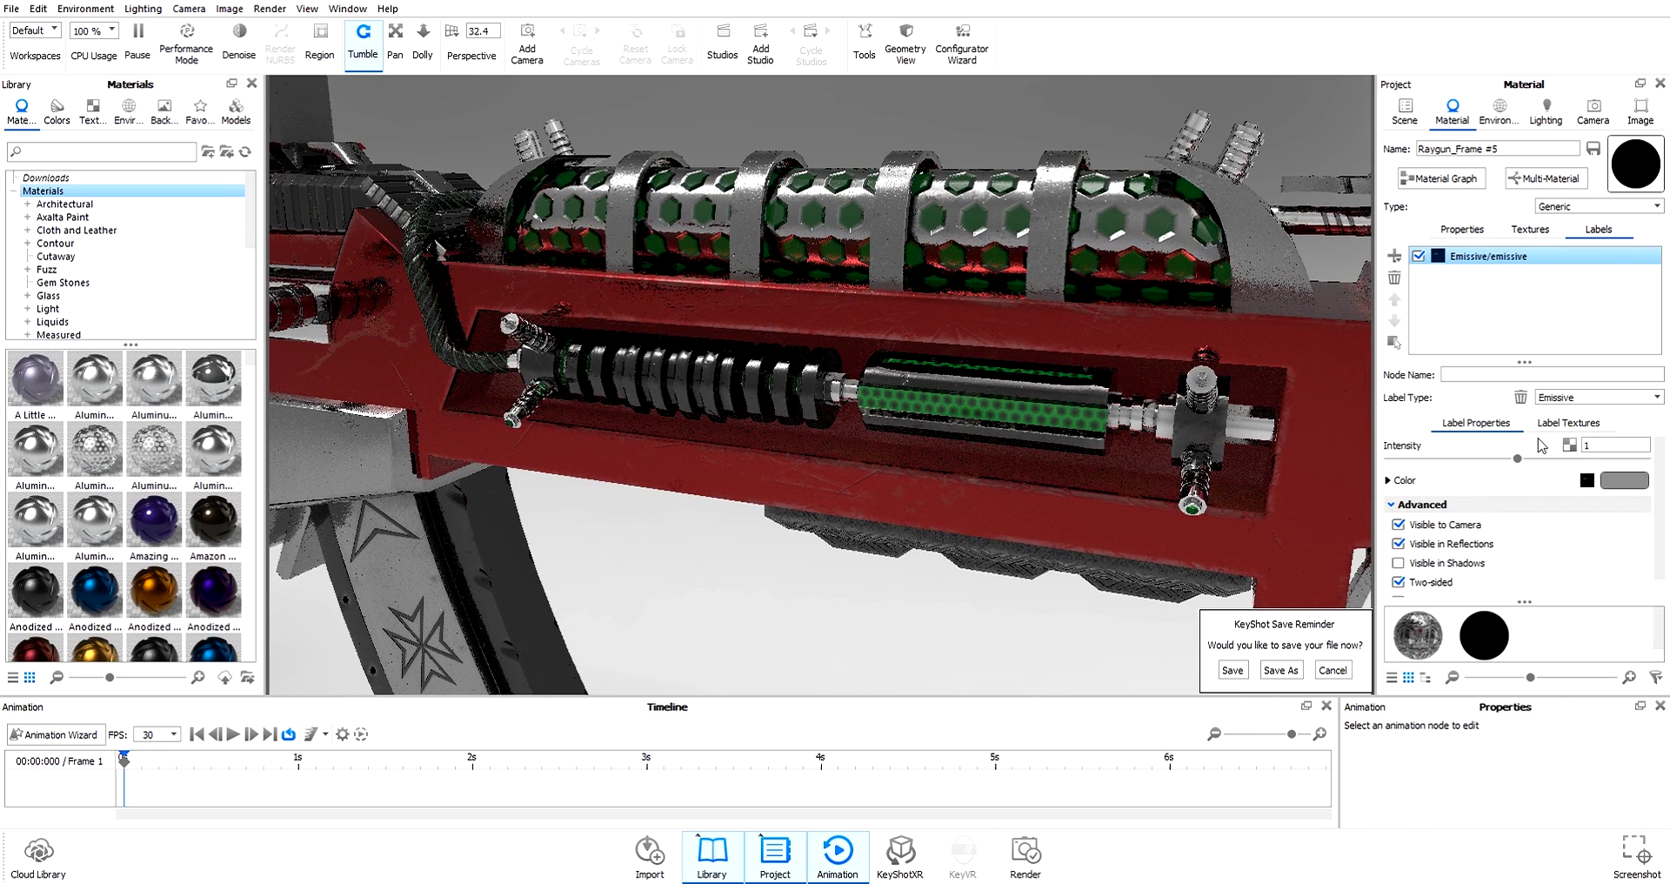
pyautogui.click(1610, 443)
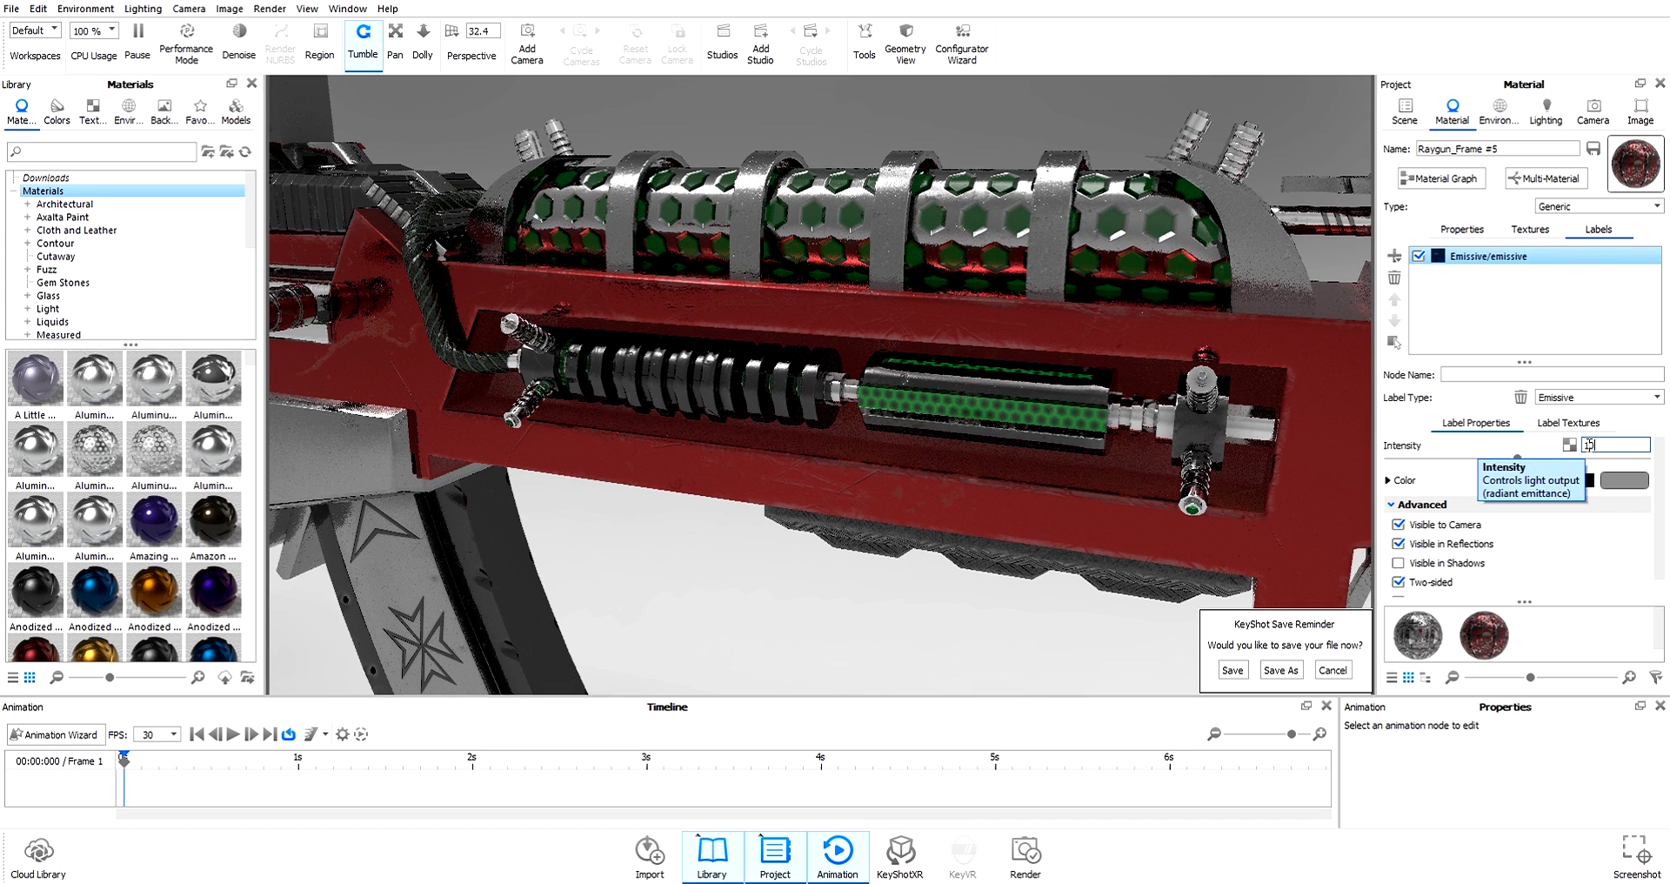
pyautogui.write('0')
pyautogui.press('Return')
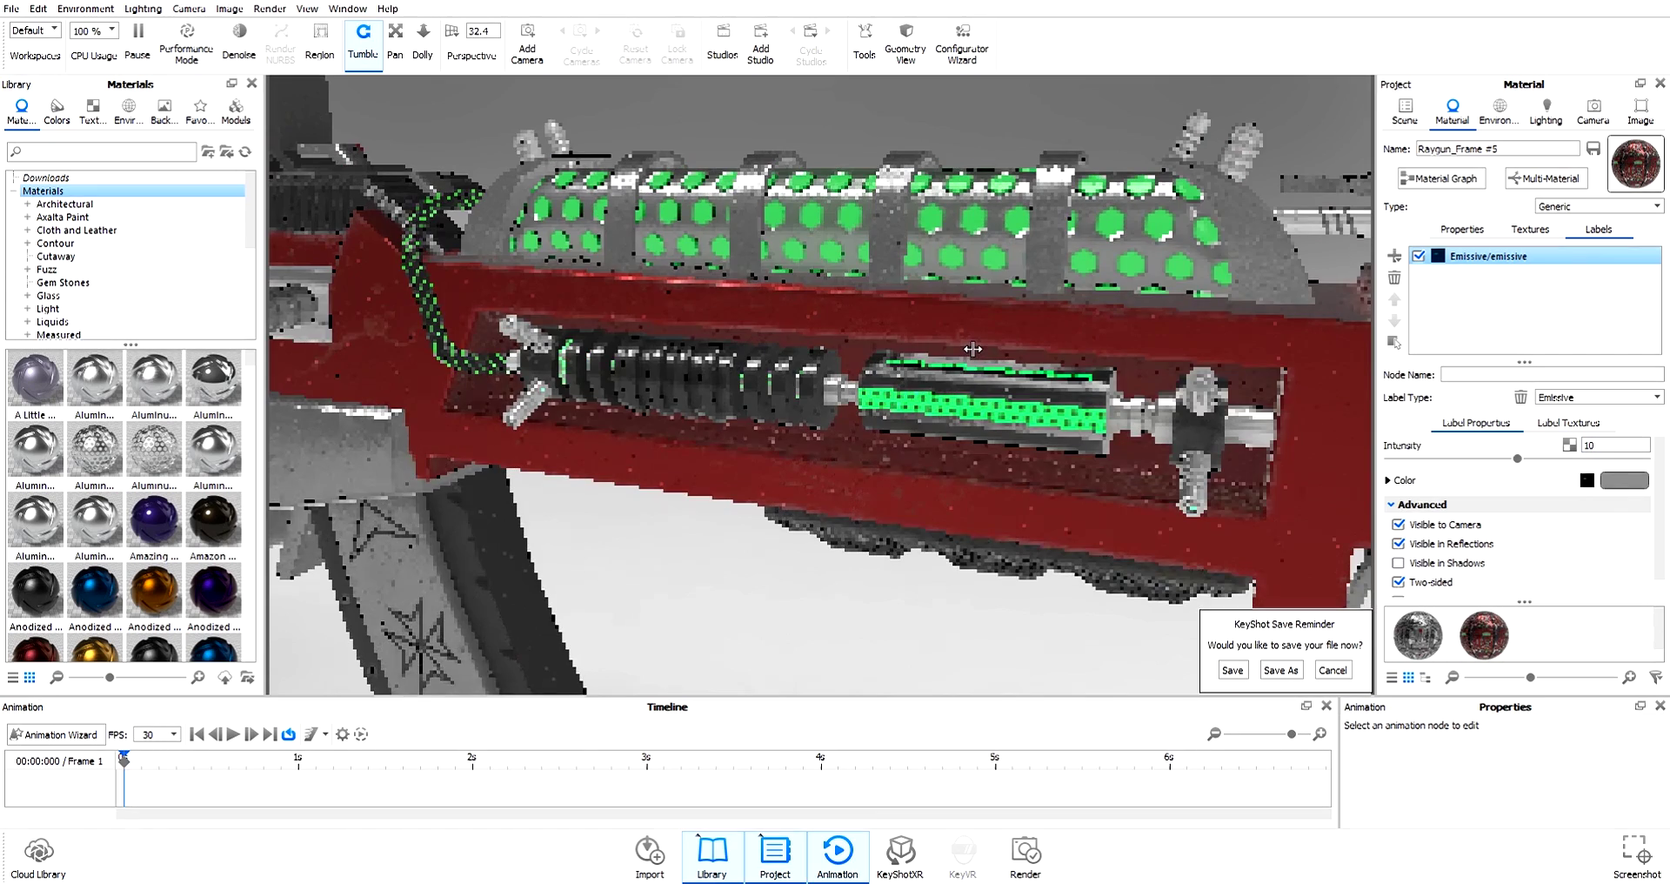
pyautogui.moveTo(974, 349); pyautogui.dragTo(952, 354)
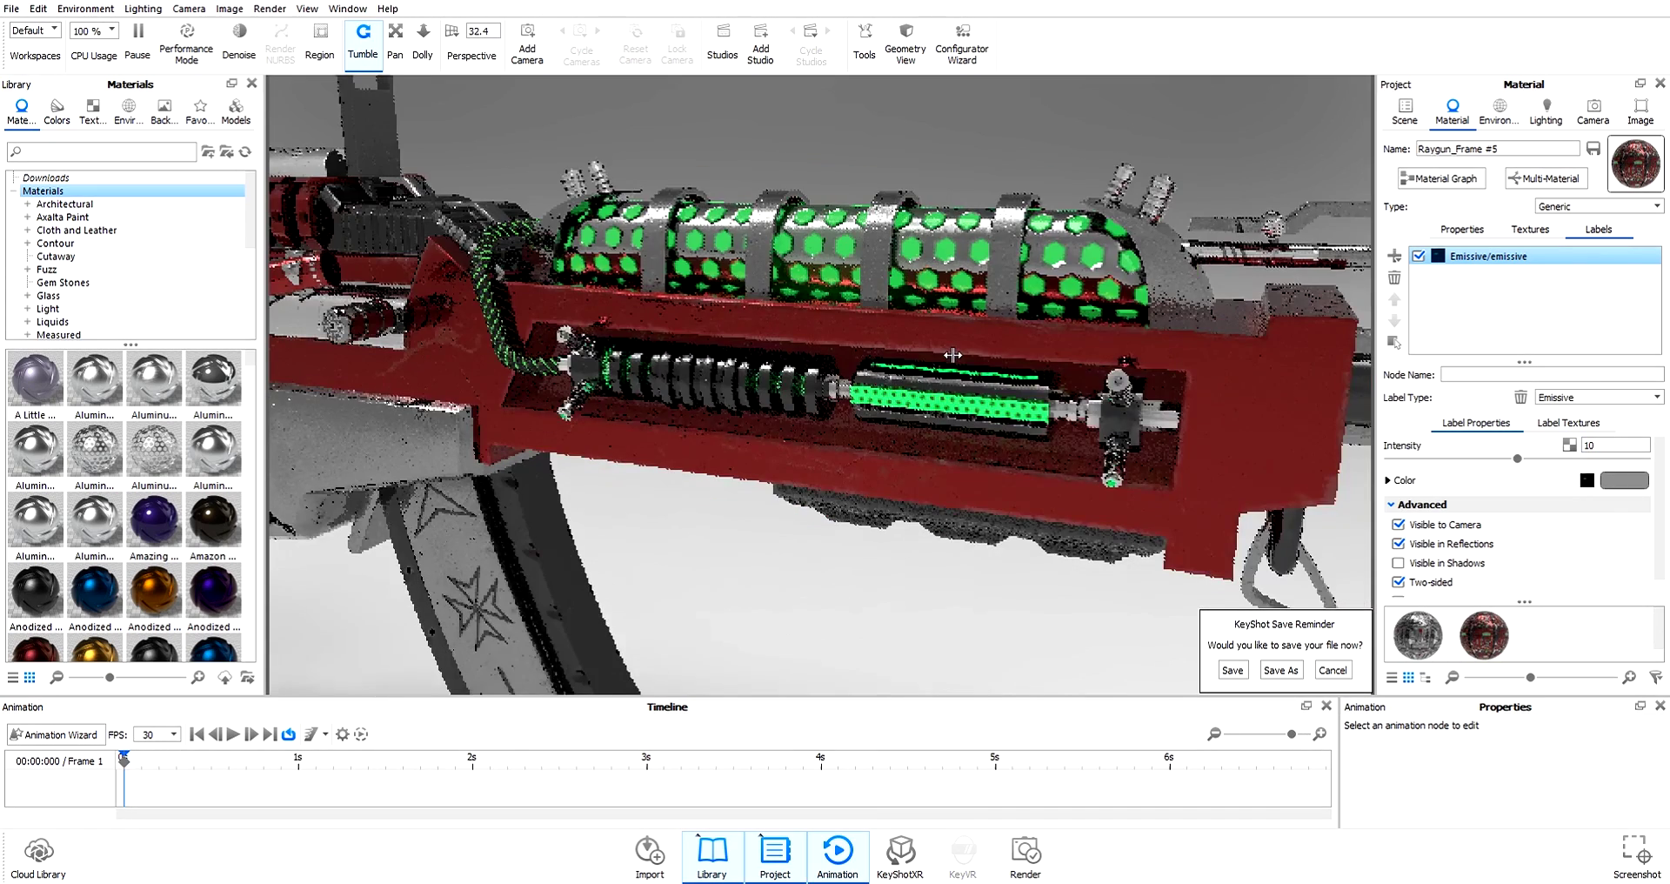
# Add a label to the magazine's Rayrun_Sculp material and set the label type to Emissive
pyautogui.scroll(-3, 952, 354)
pyautogui.moveTo(915, 361); pyautogui.dragTo(675, 507)
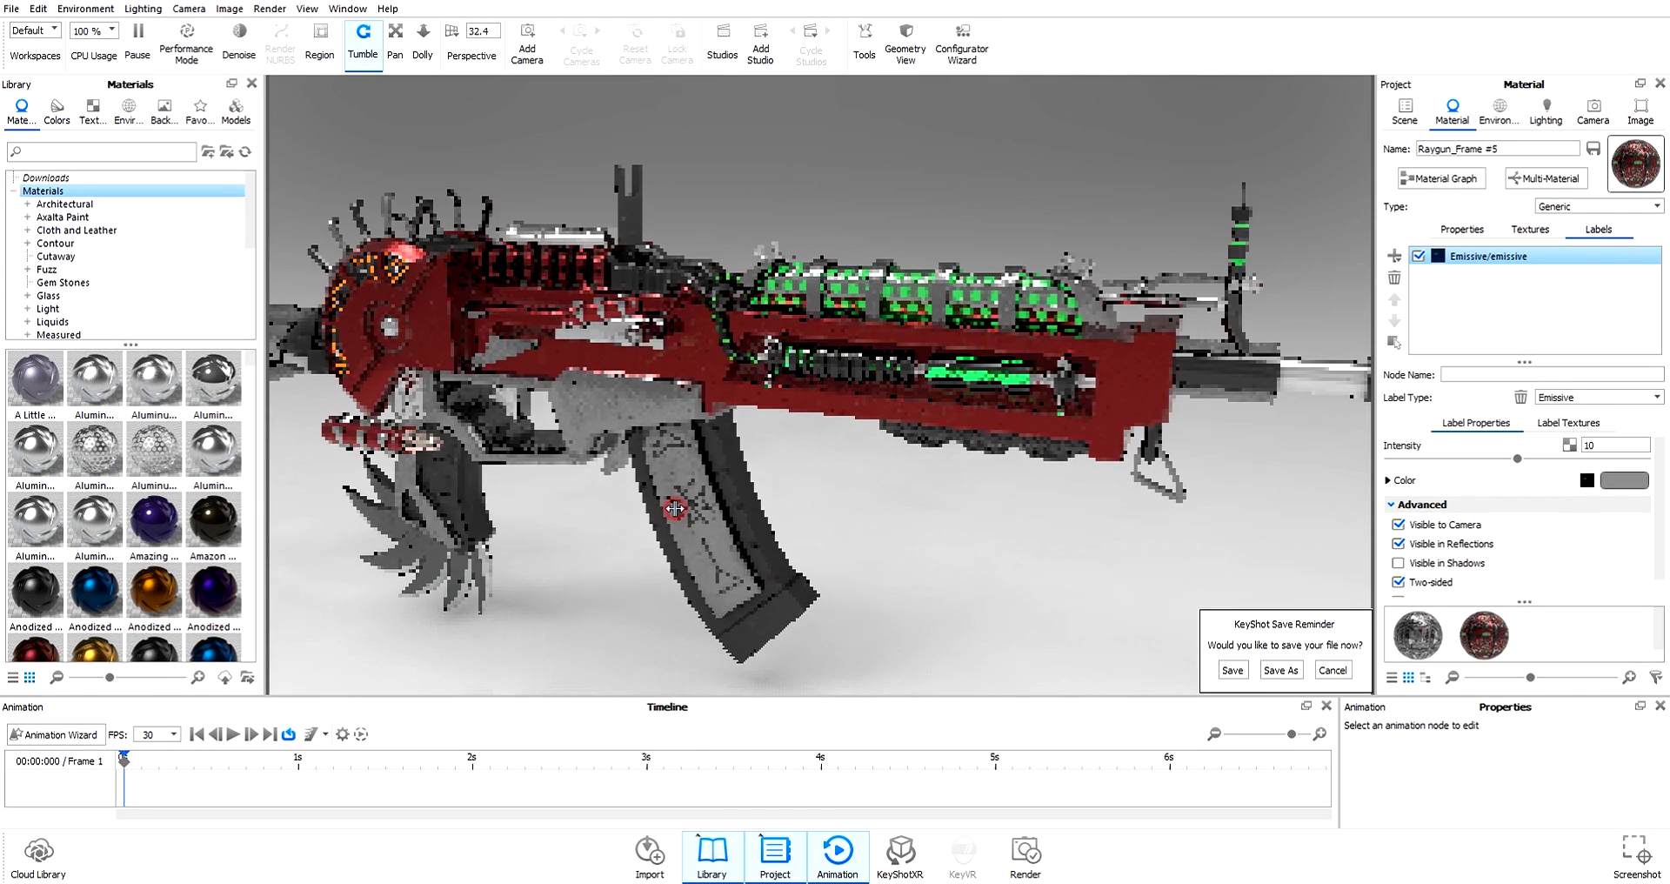
pyautogui.doubleClick(675, 508)
pyautogui.click(1580, 228)
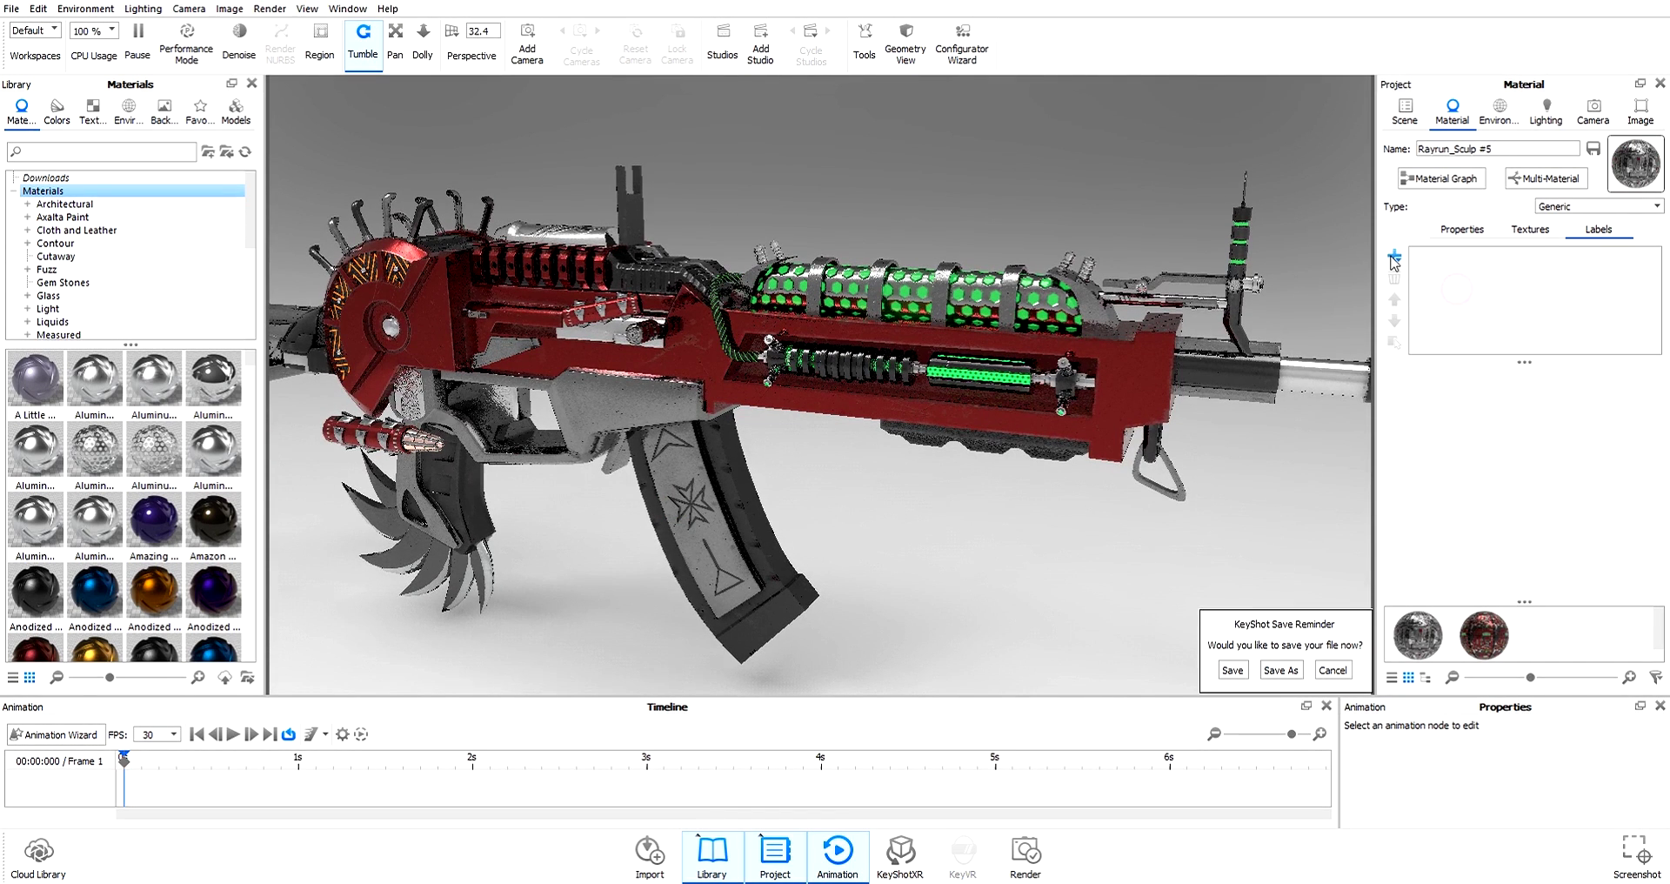
pyautogui.click(1394, 258)
pyautogui.click(1454, 296)
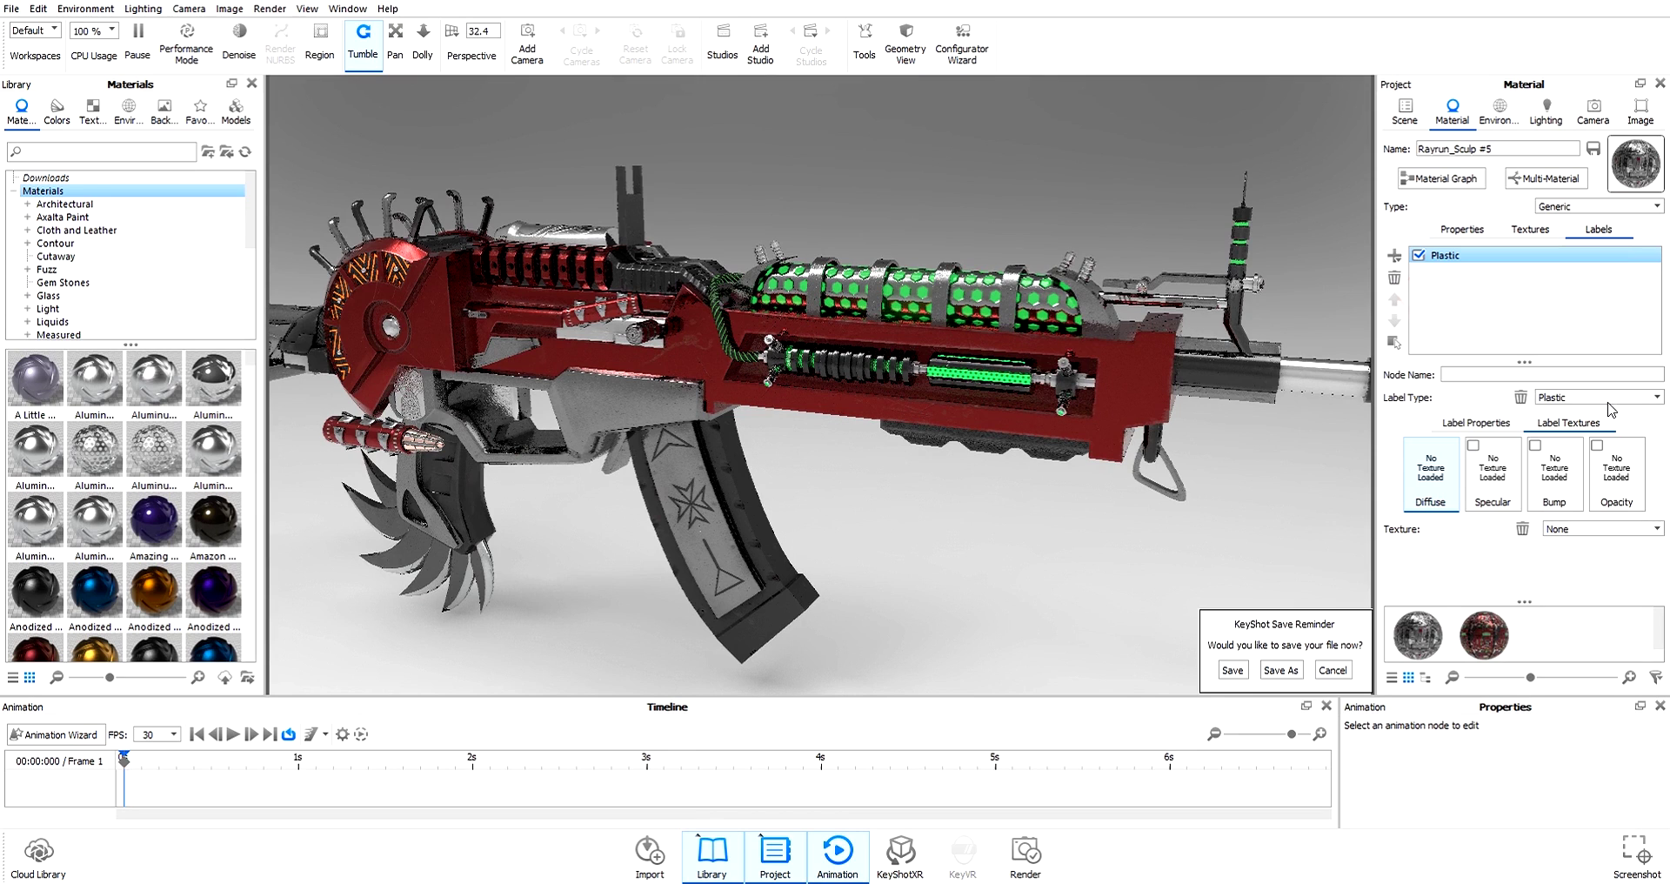
pyautogui.click(1609, 398)
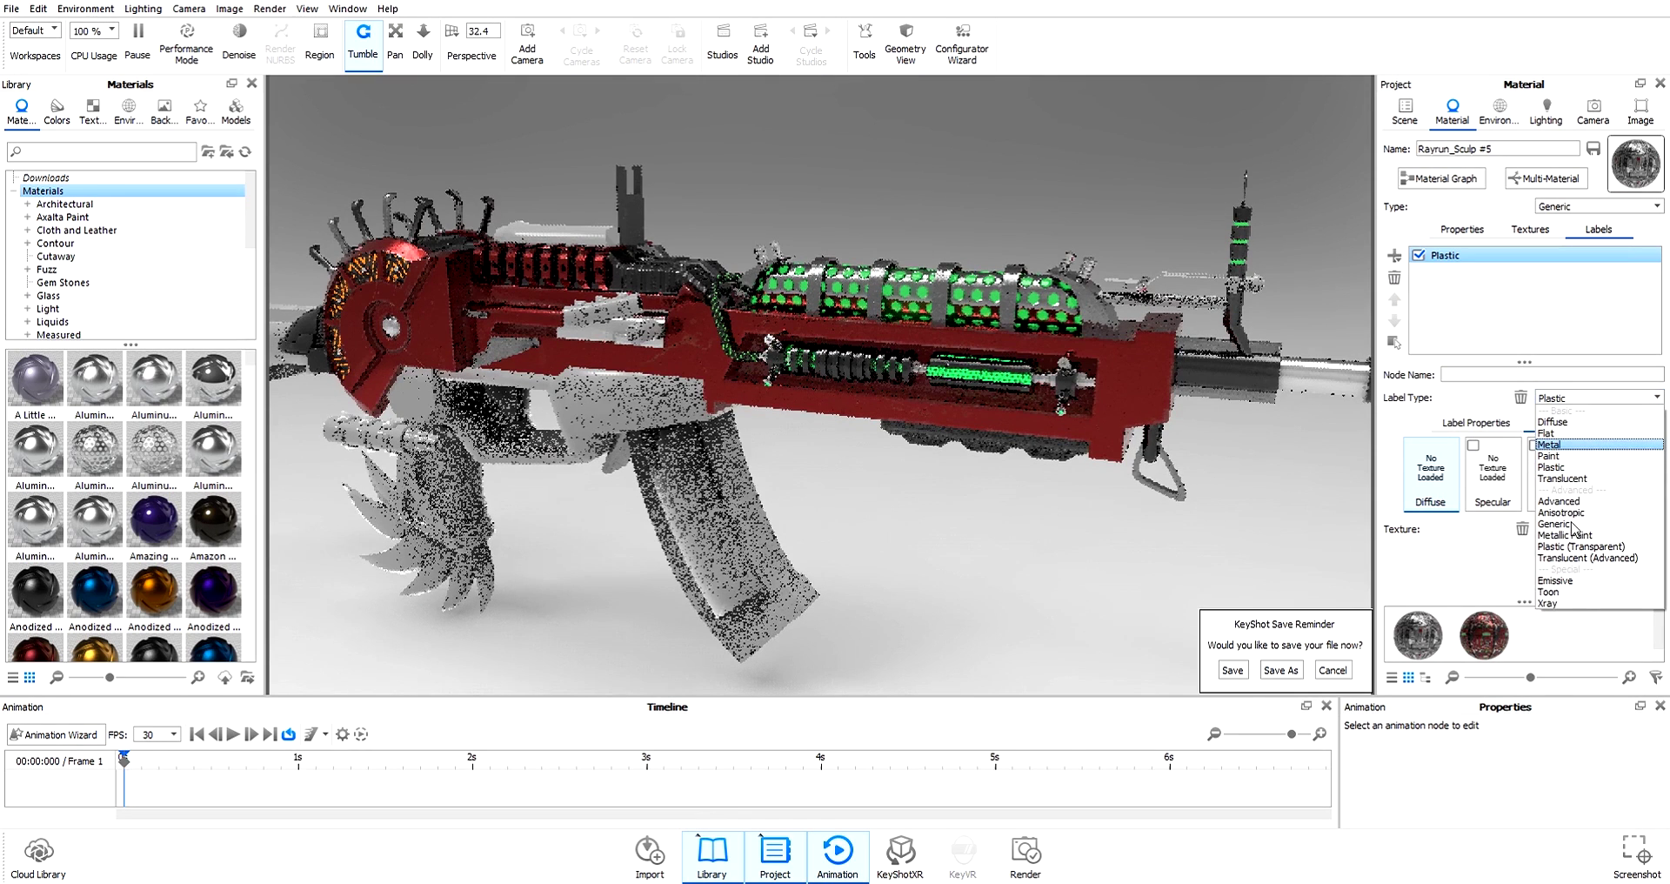
pyautogui.click(1571, 580)
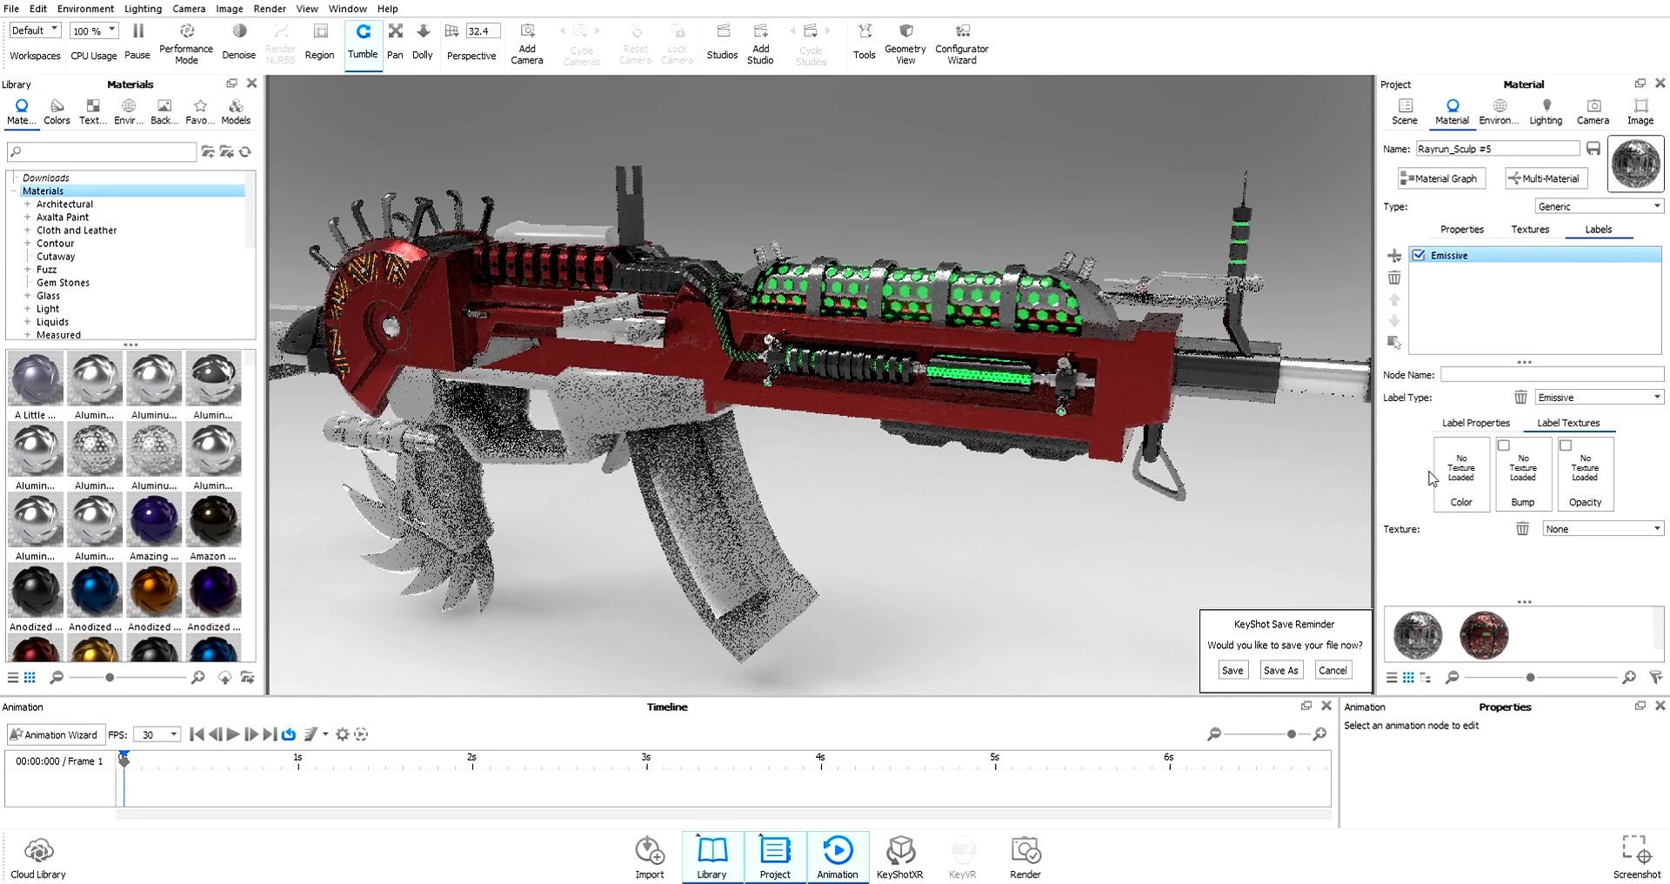
# Load the emissive texture from the Rayrun_Sculp.ts folder as the magazine label's color map with UV mapping
pyautogui.click(1435, 477)
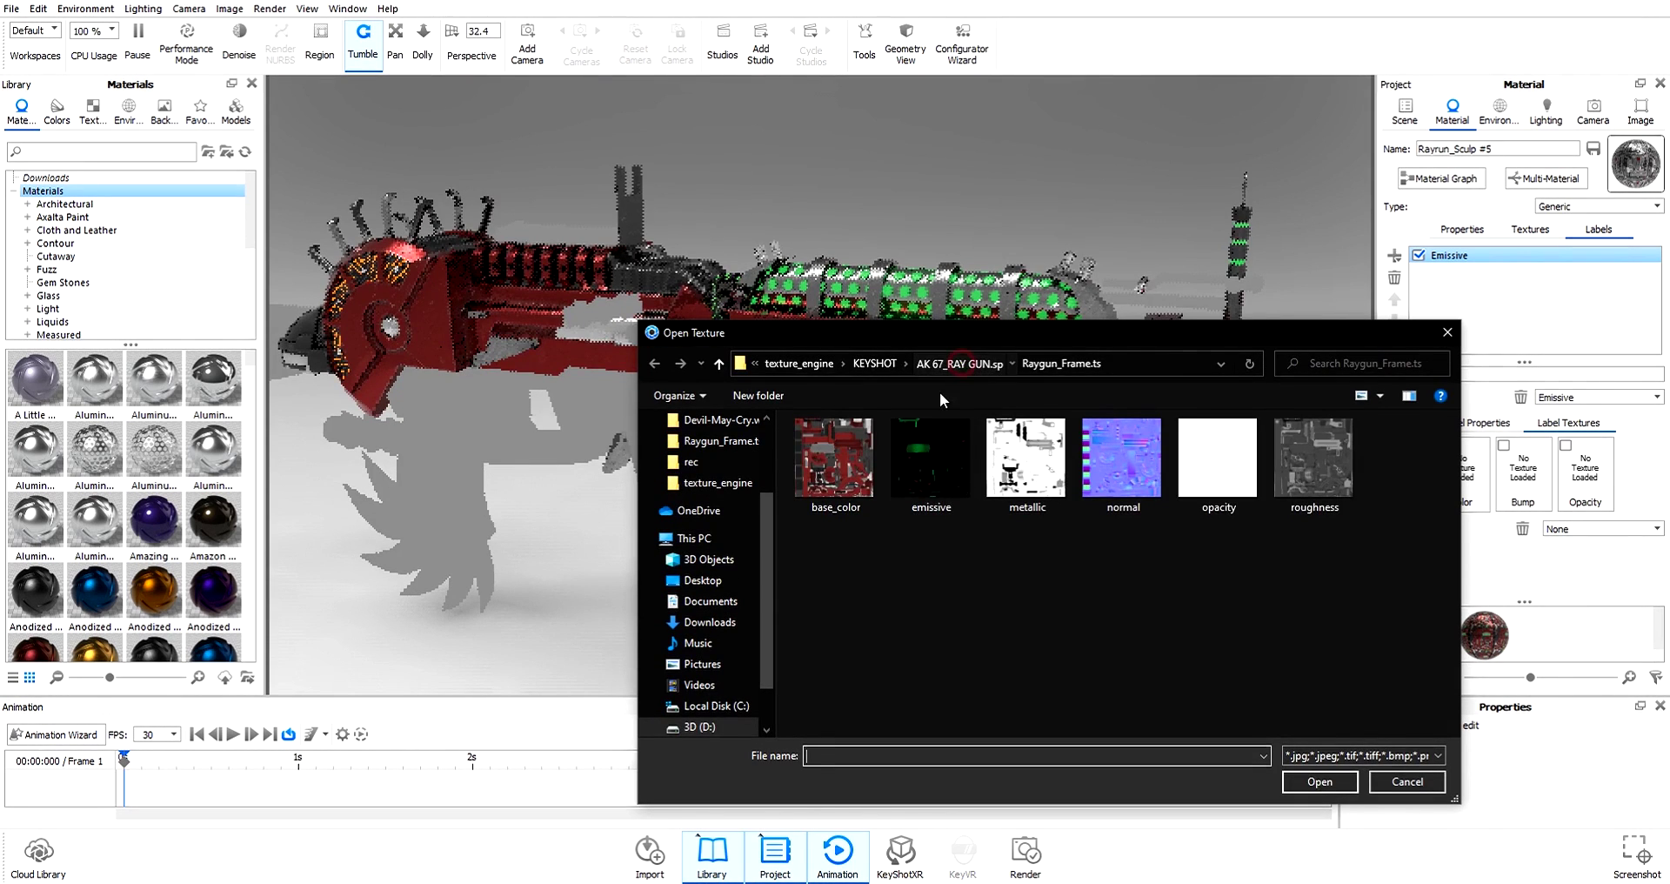
pyautogui.click(960, 363)
pyautogui.doubleClick(915, 452)
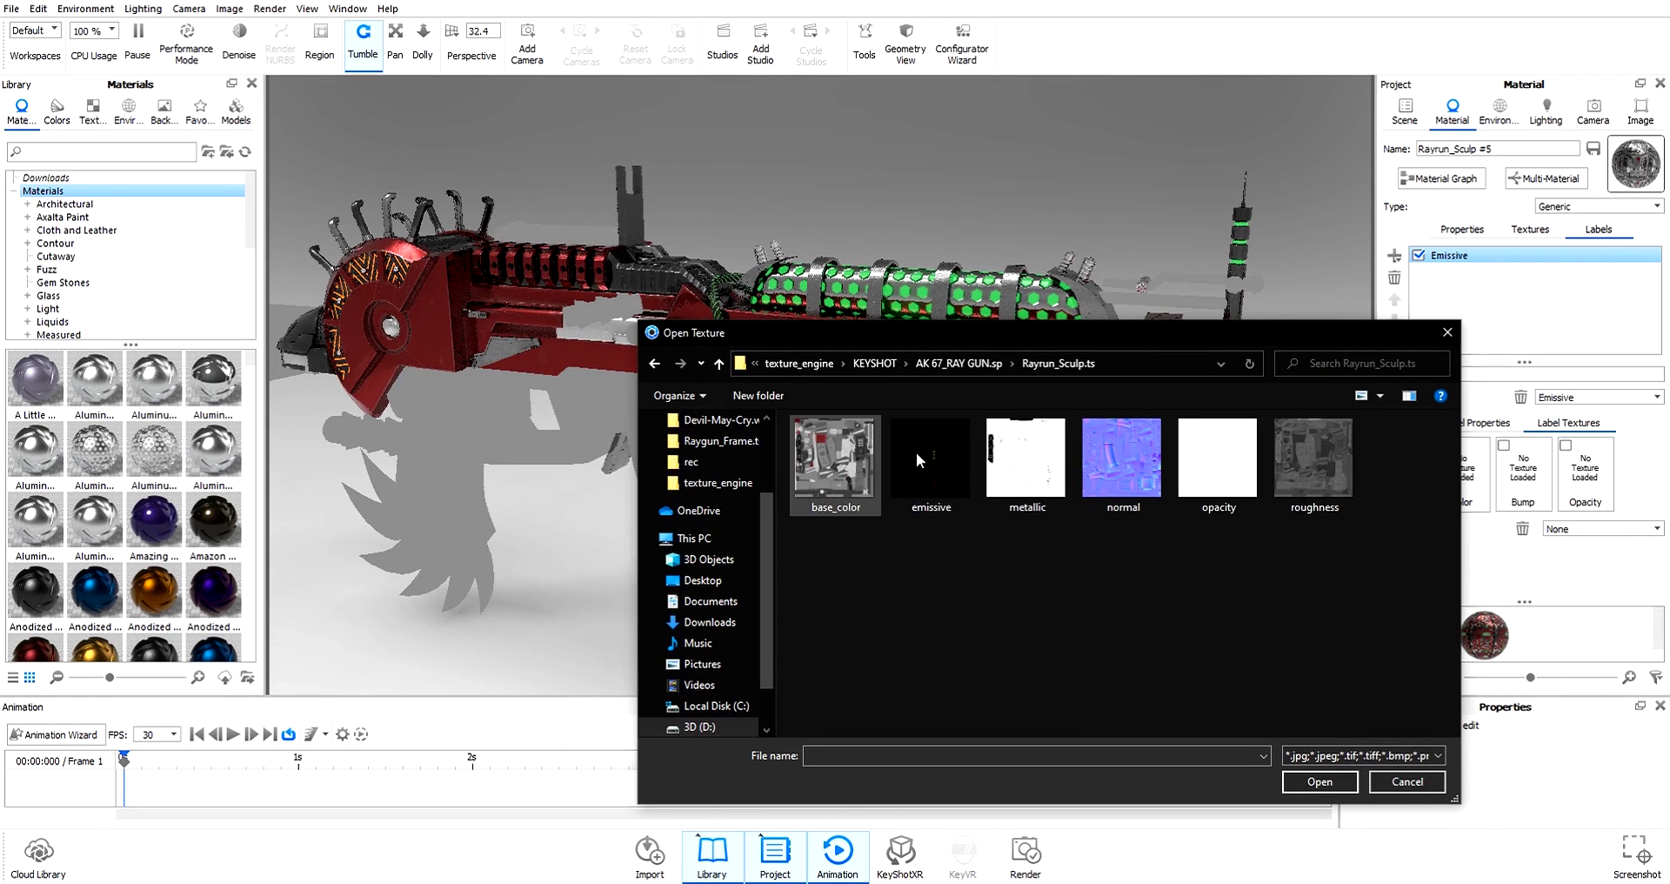
pyautogui.click(915, 448)
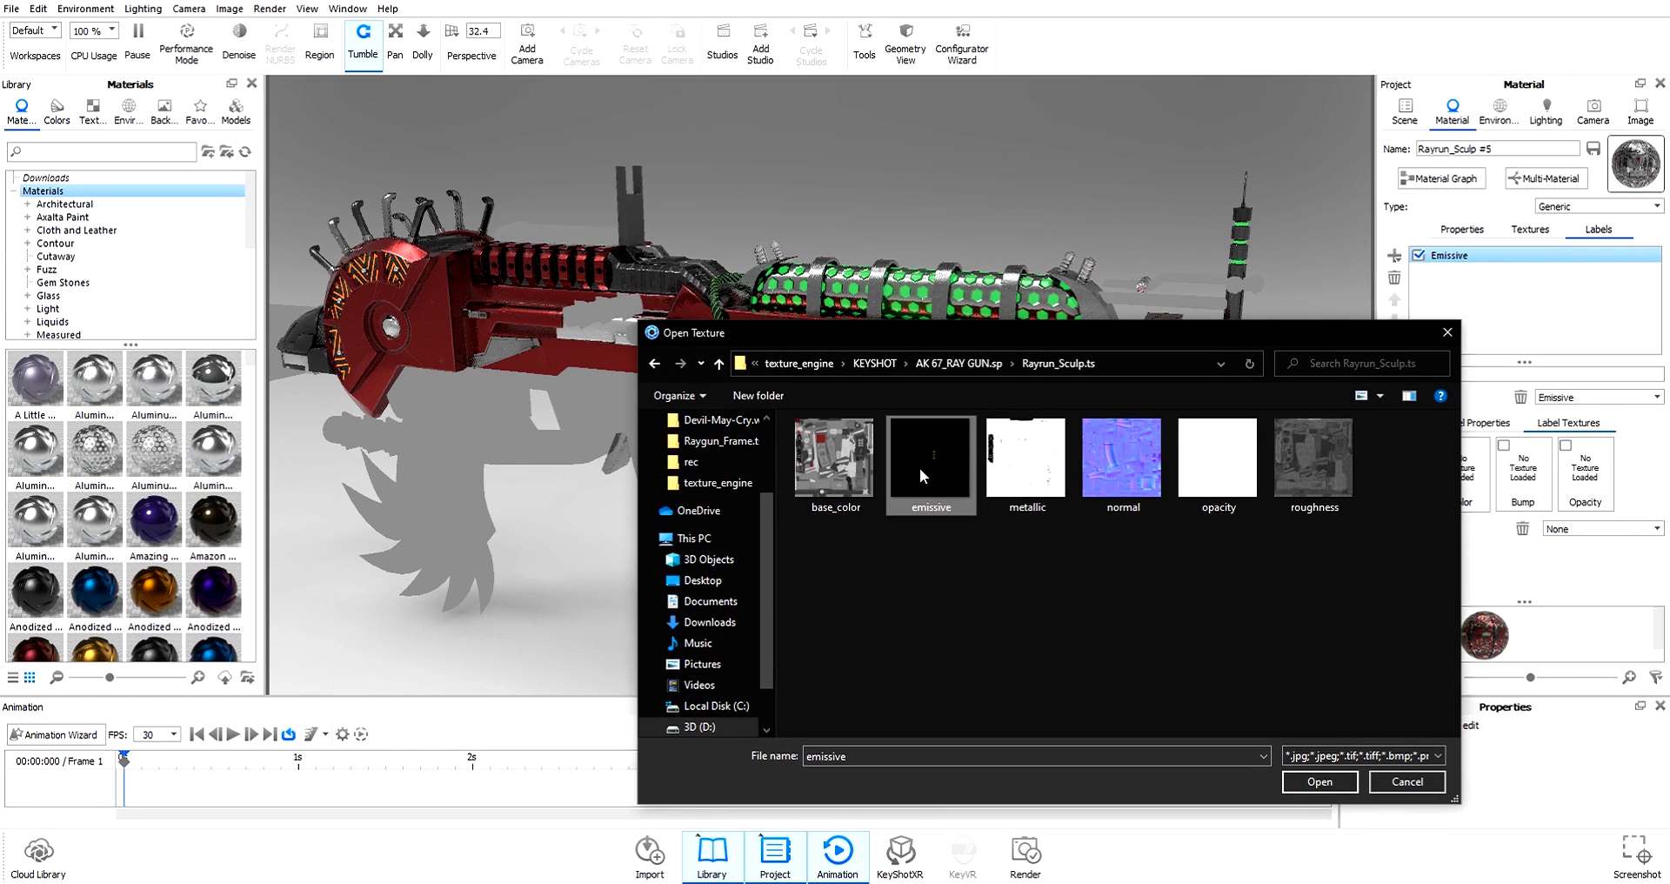
pyautogui.doubleClick(925, 452)
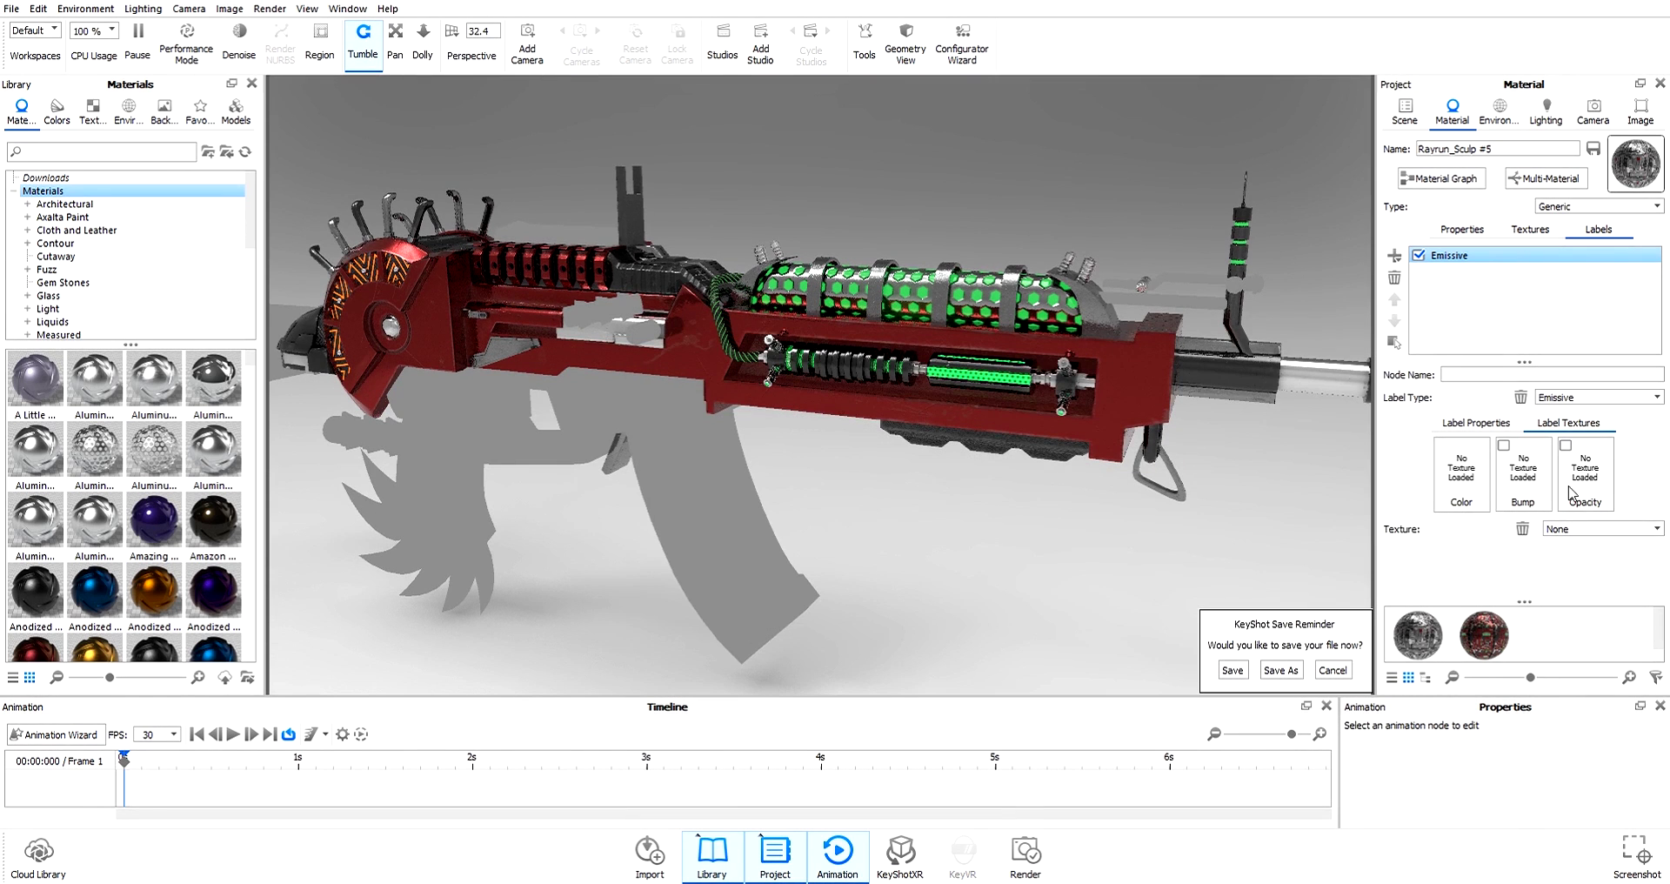
pyautogui.click(1581, 552)
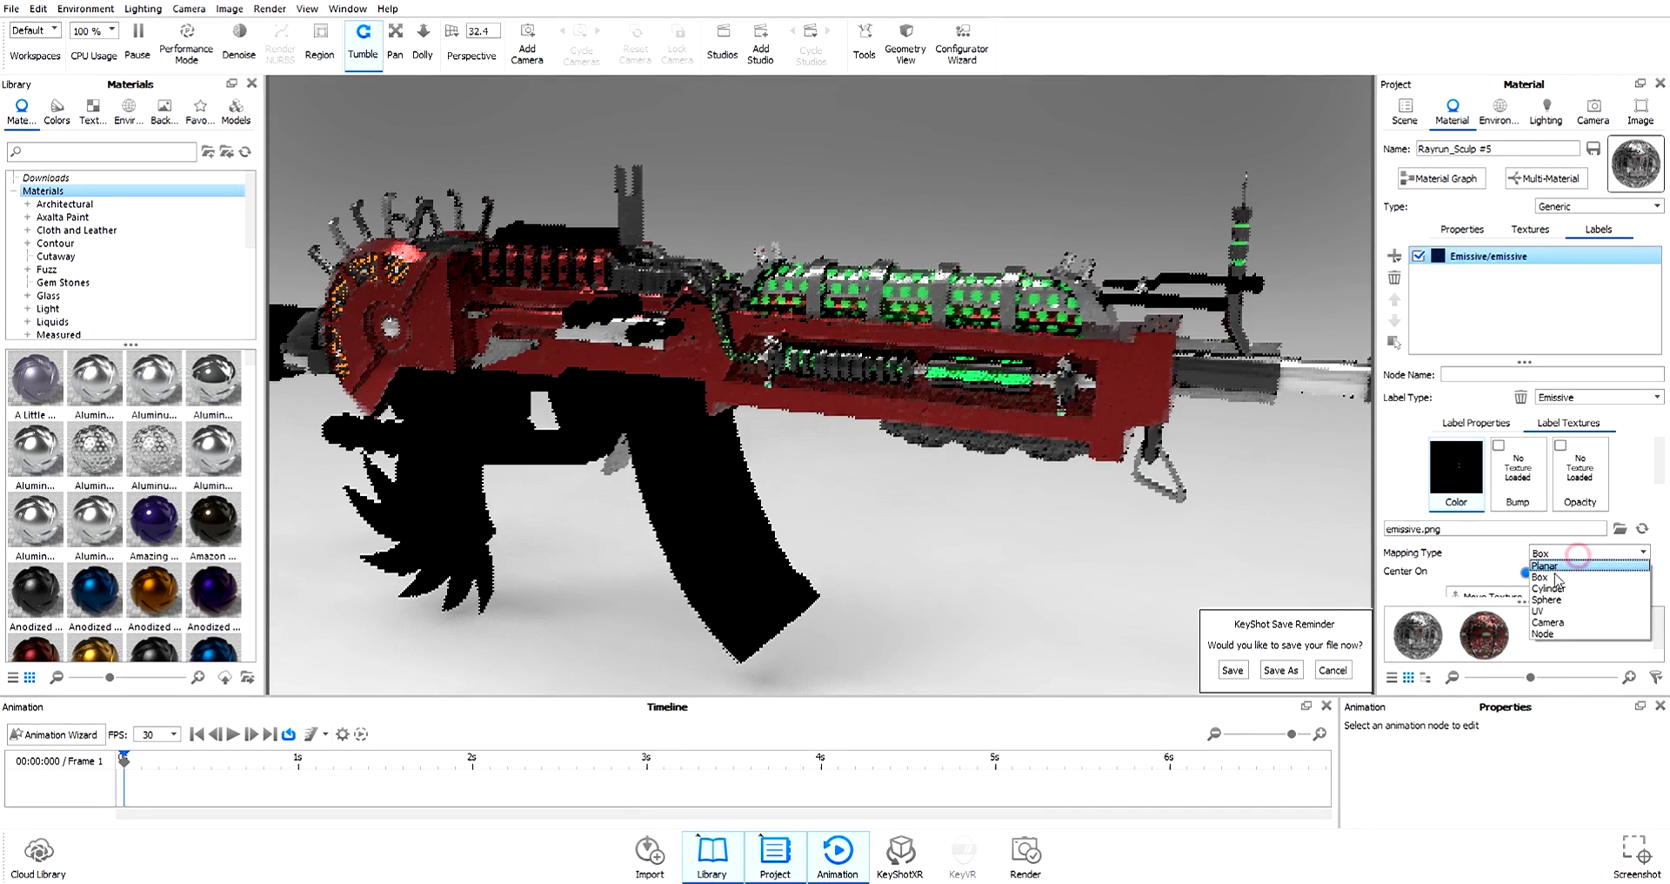
pyautogui.click(1552, 611)
# Load the same emissive texture as the opacity map of the magazine material's Emissive label
pyautogui.click(1580, 481)
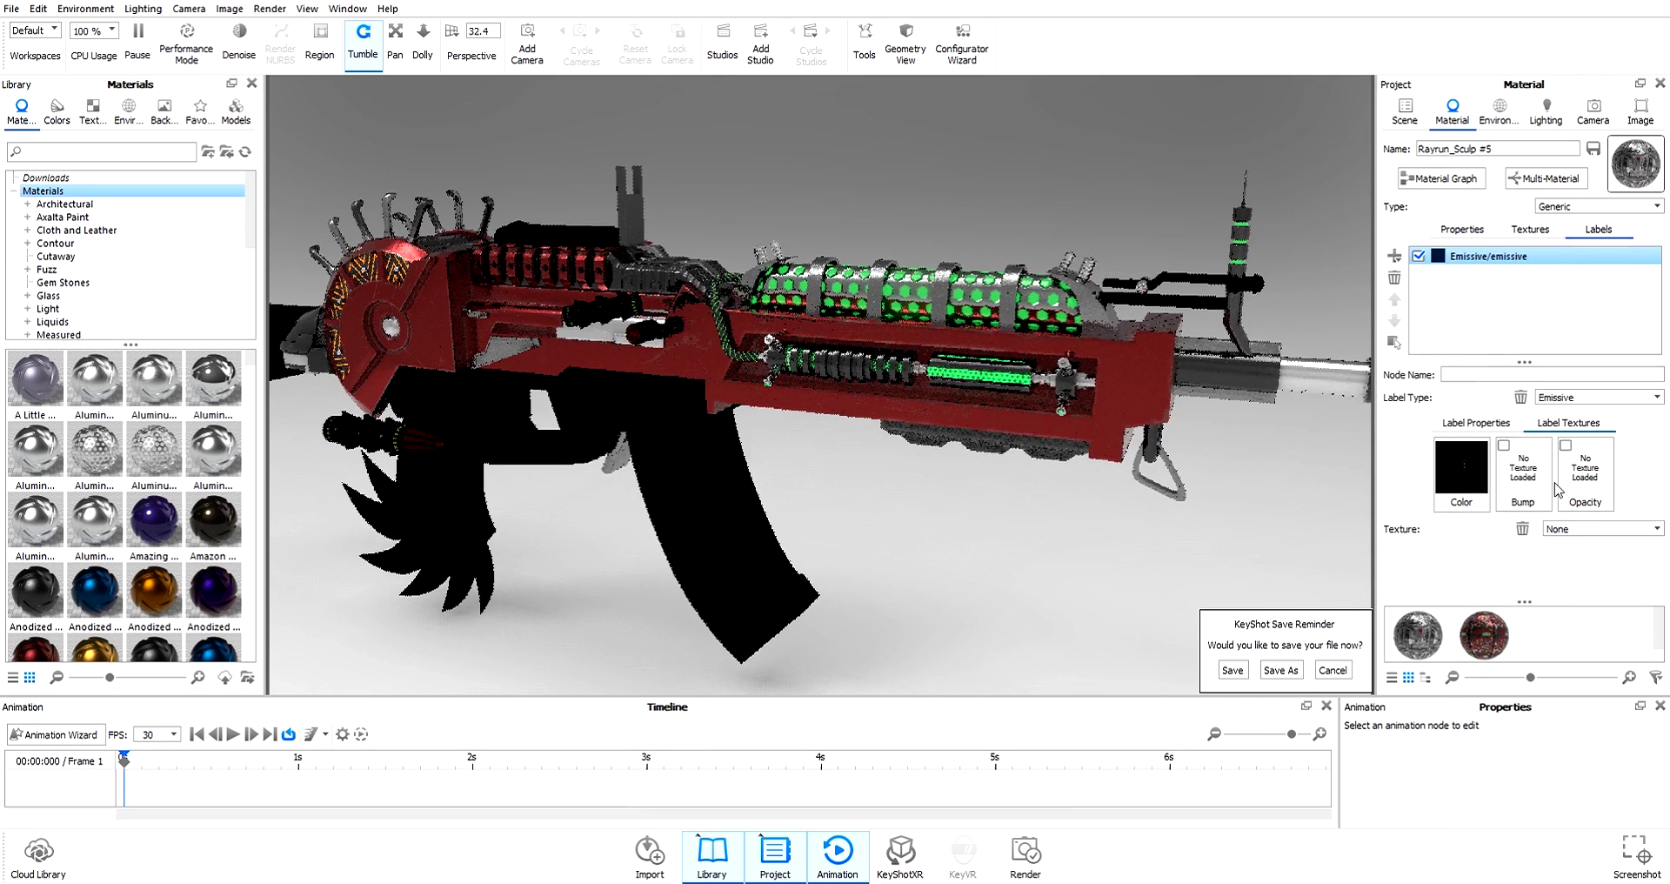
pyautogui.doubleClick(1557, 490)
pyautogui.doubleClick(951, 447)
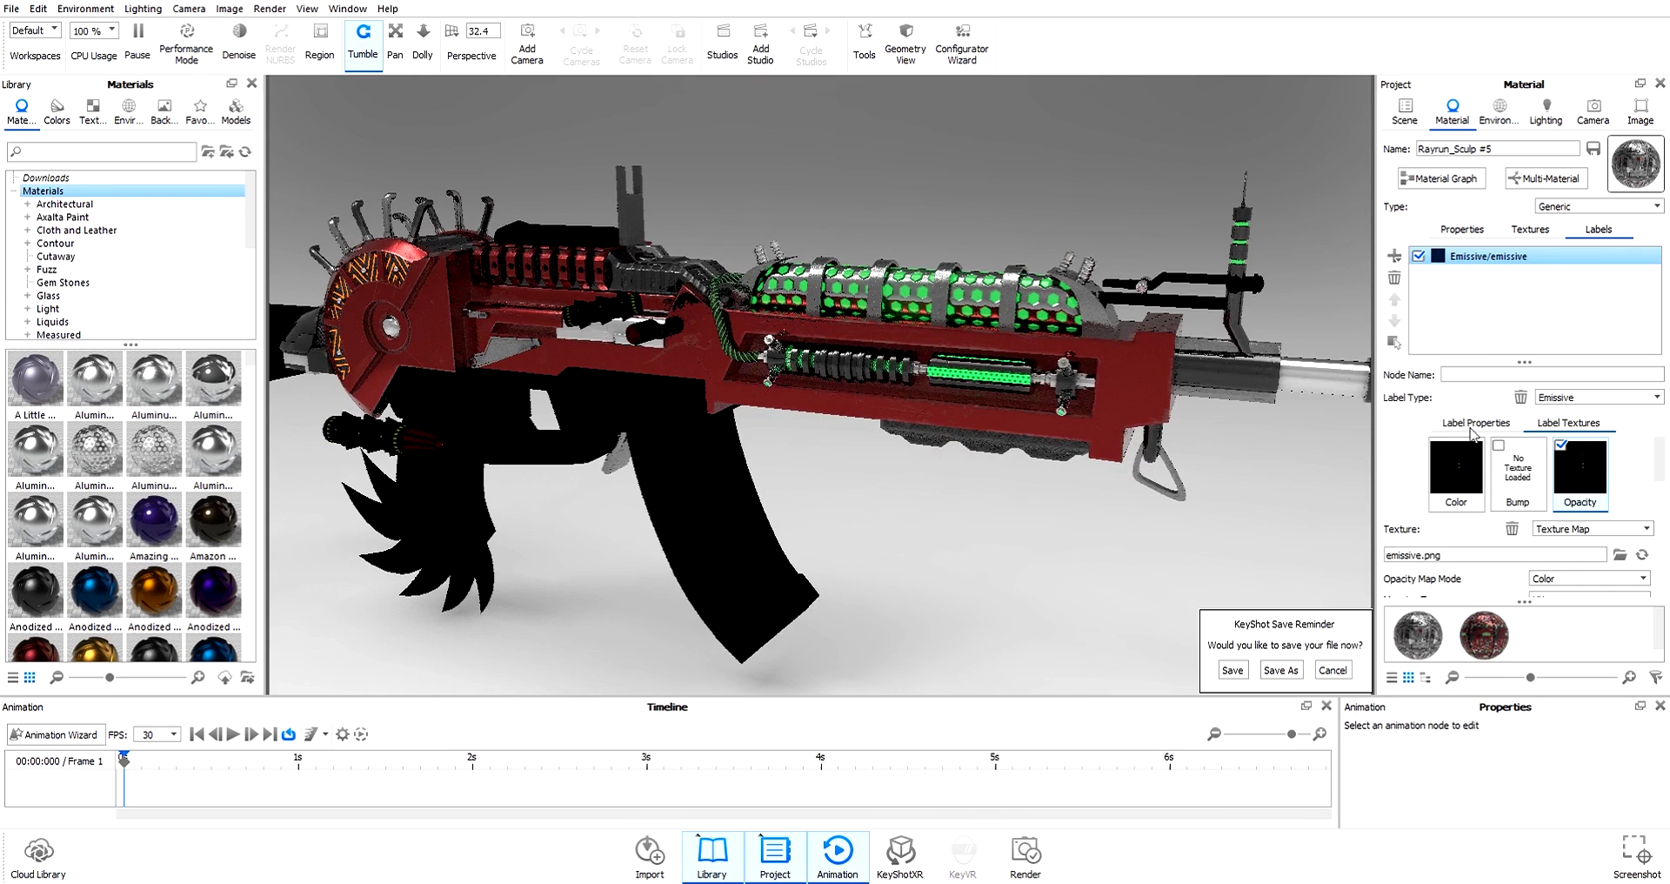
# Set the intensity of the Rayrun_Sculp material's Emissive label to 18 and check the whole gun
pyautogui.click(1474, 424)
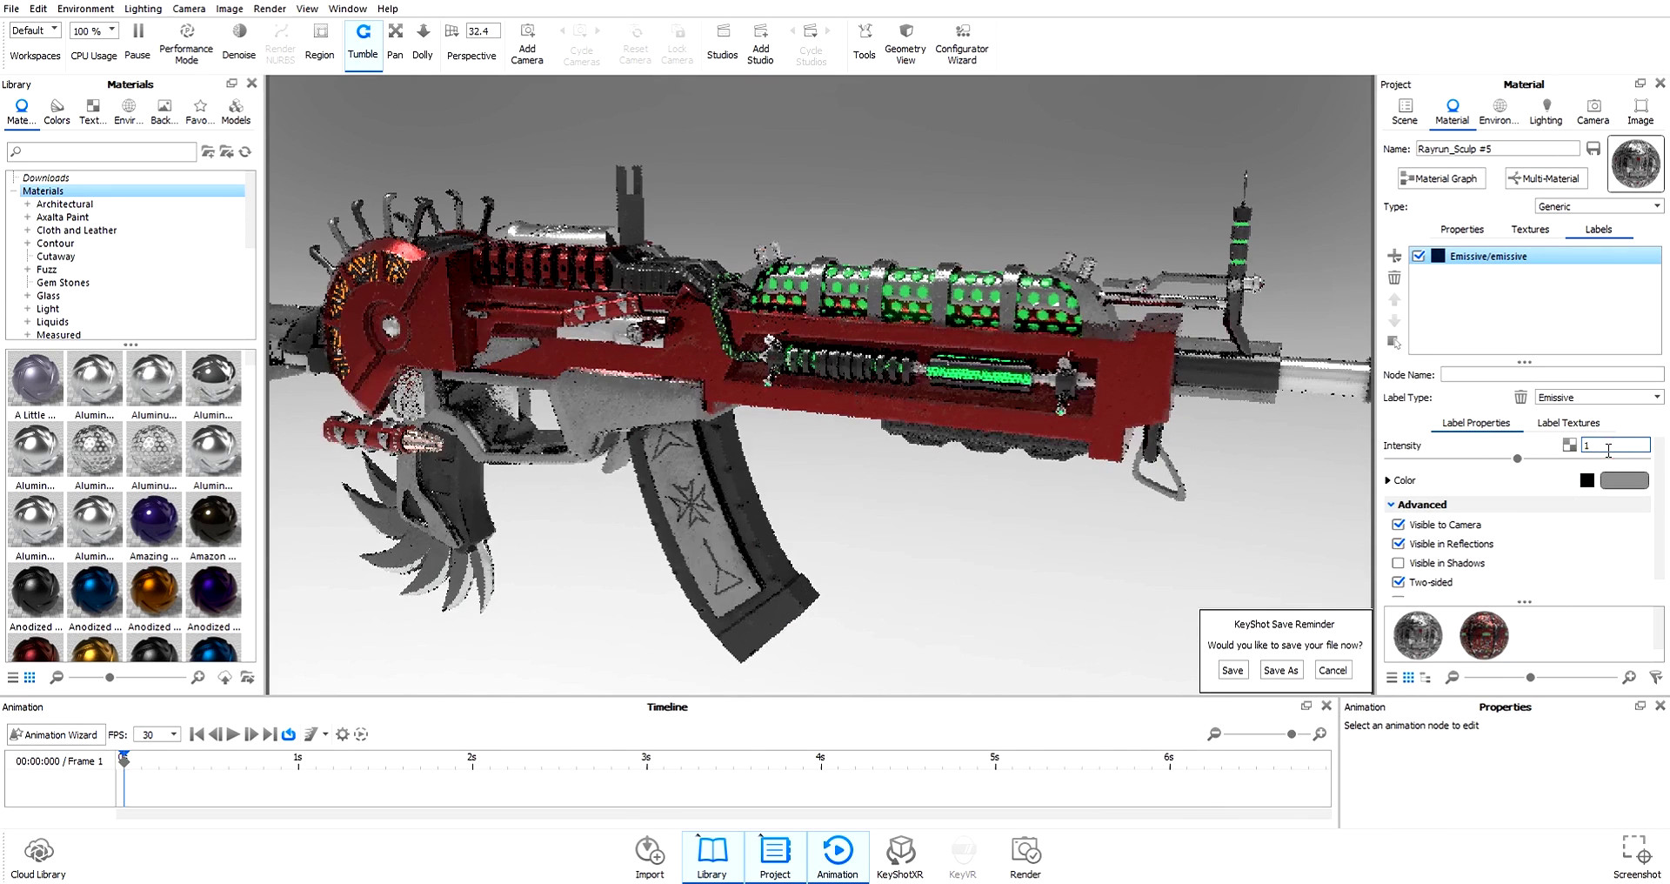
pyautogui.write('8')
pyautogui.press('Return')
pyautogui.moveTo(628, 425); pyautogui.dragTo(806, 348)
pyautogui.scroll(3, 621, 324)
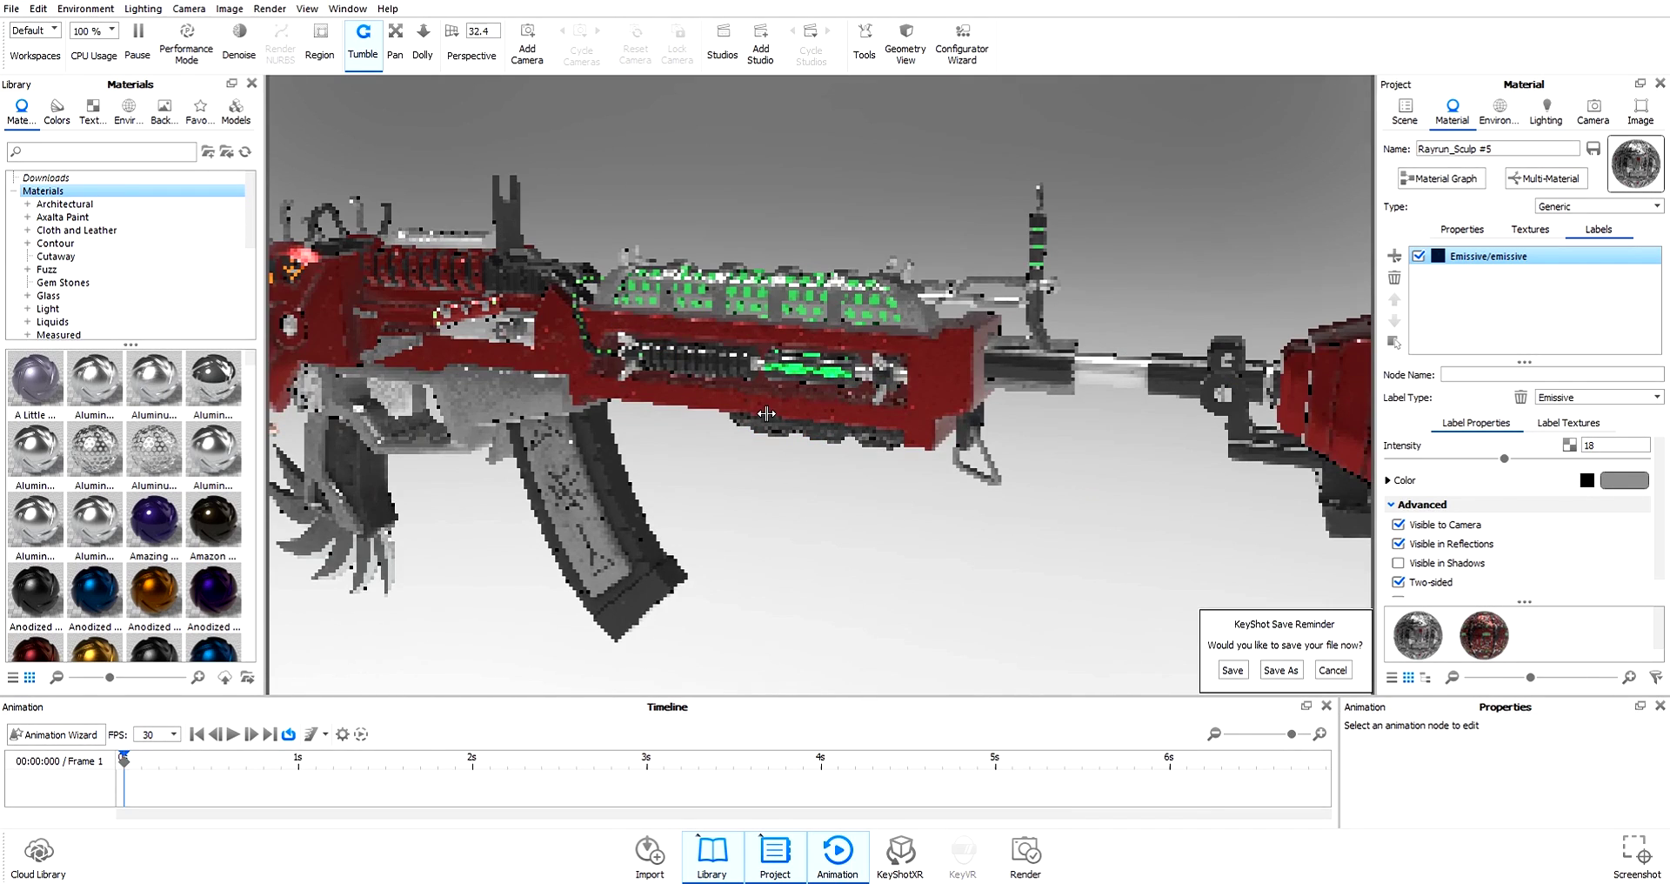
pyautogui.scroll(-5, 766, 414)
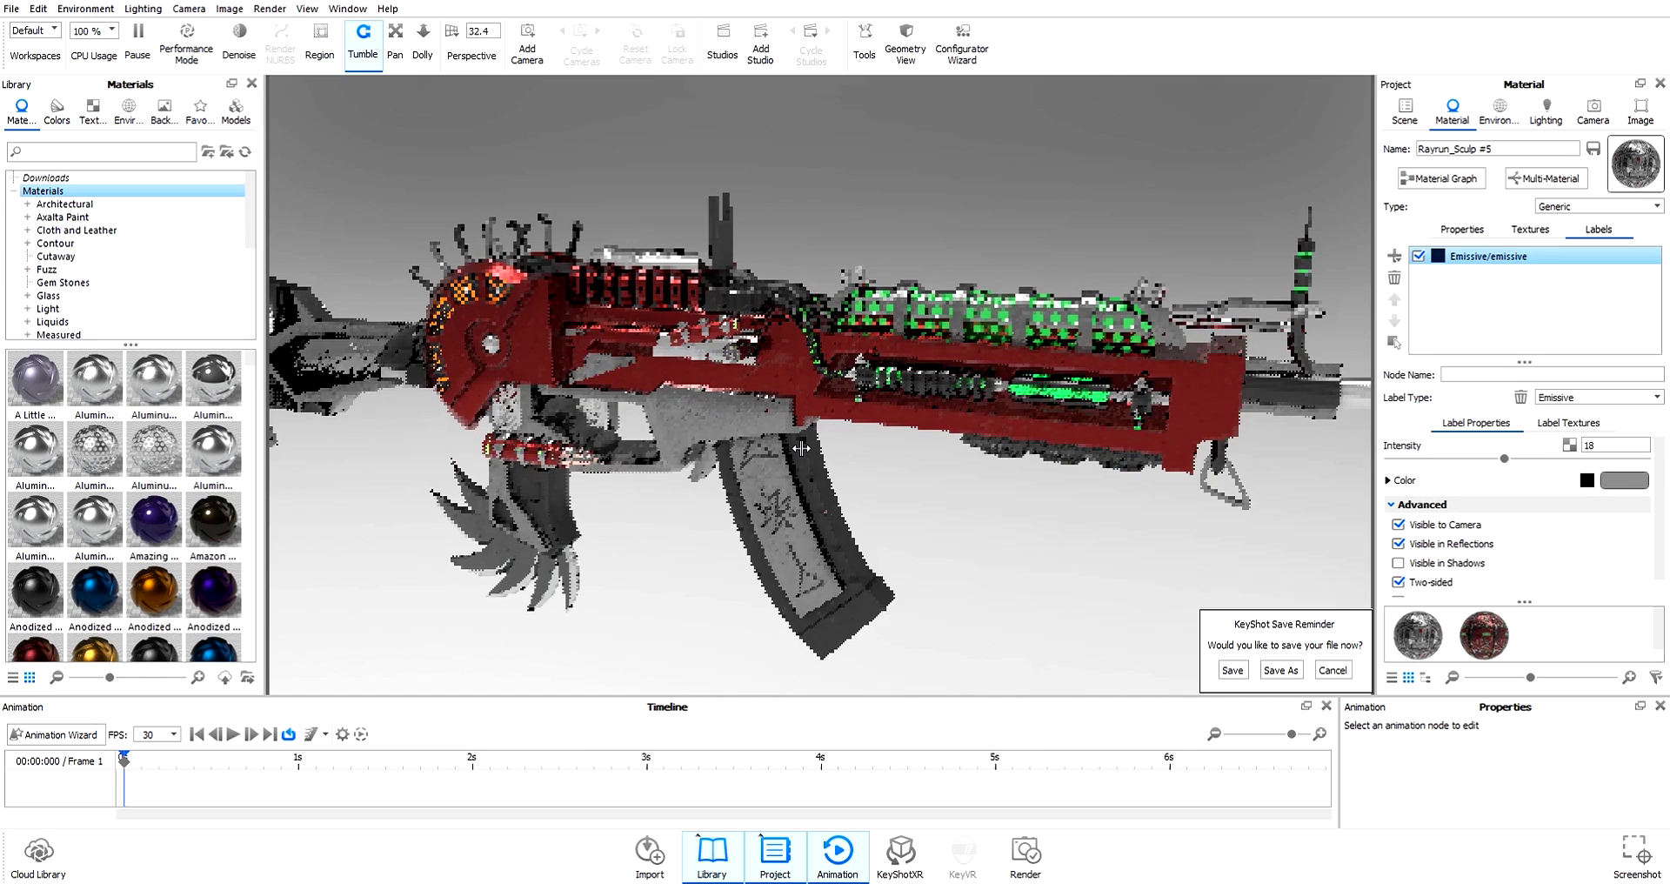